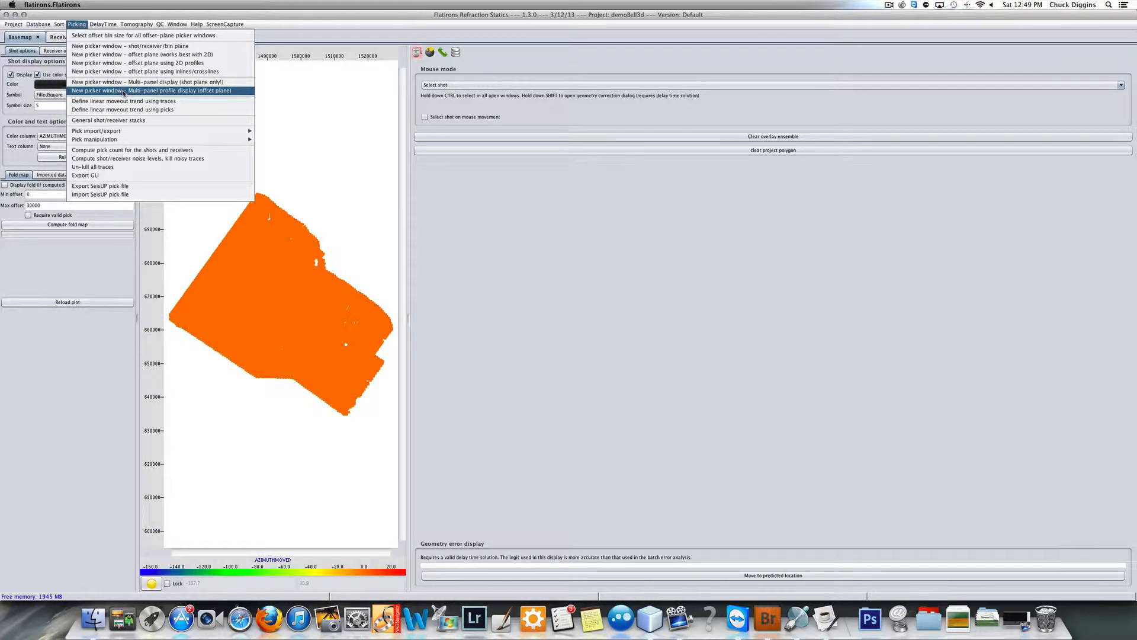
Open a new picker window with the multi-panel profile display for the offset plane
left_click(124, 91)
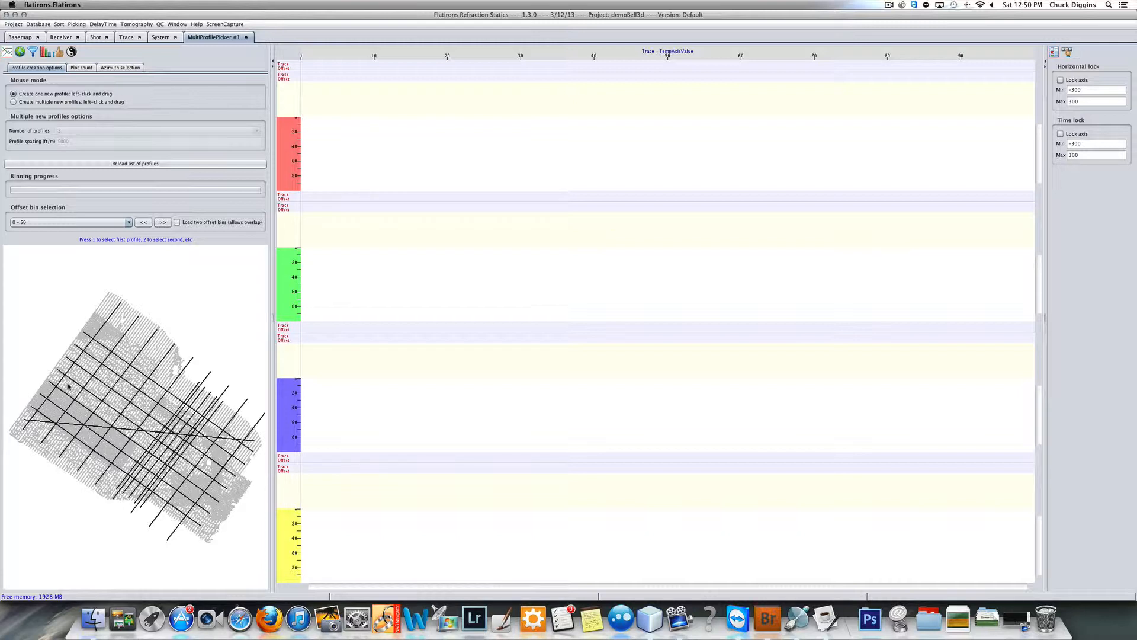
left_click(32, 103)
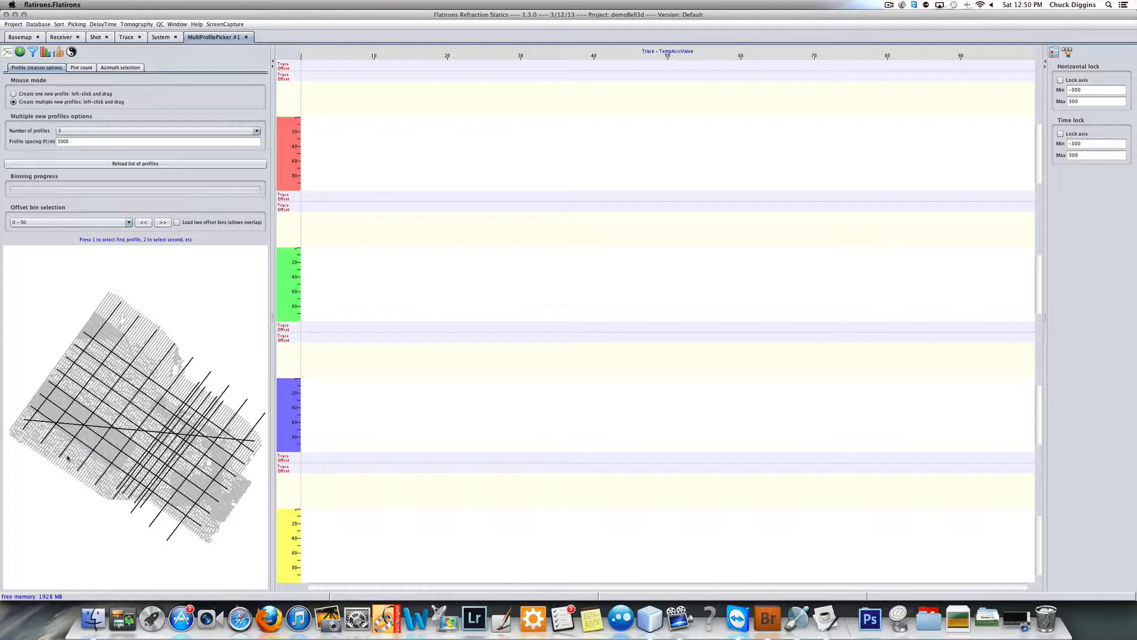
mouse_move(72, 460)
left_mouse_down()
mouse_move(131, 339)
mouse_move(160, 342)
left_mouse_up()
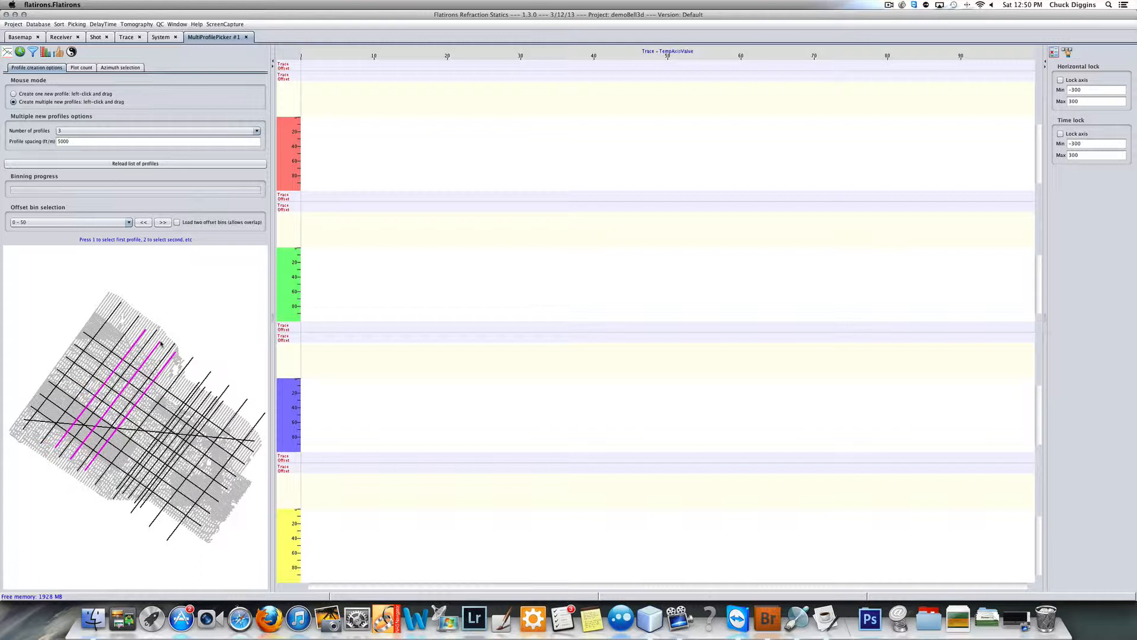
left_click_drag(160, 342, 126, 363)
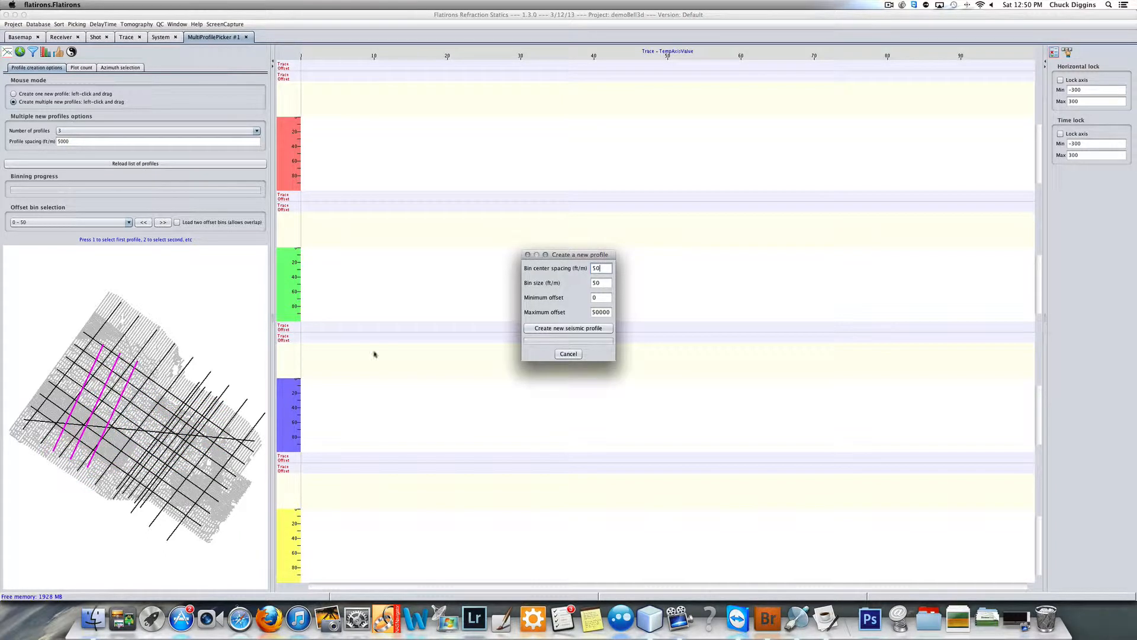
left_click(568, 353)
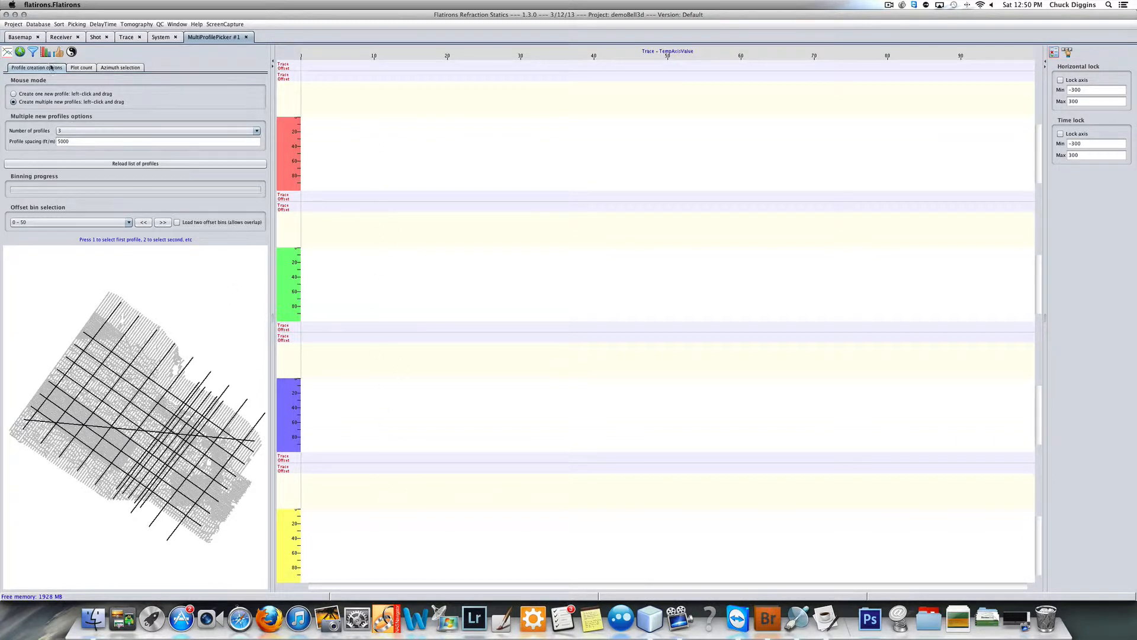
Set the picker display to 5 plots with no text headers and no plot headers
left_click(82, 68)
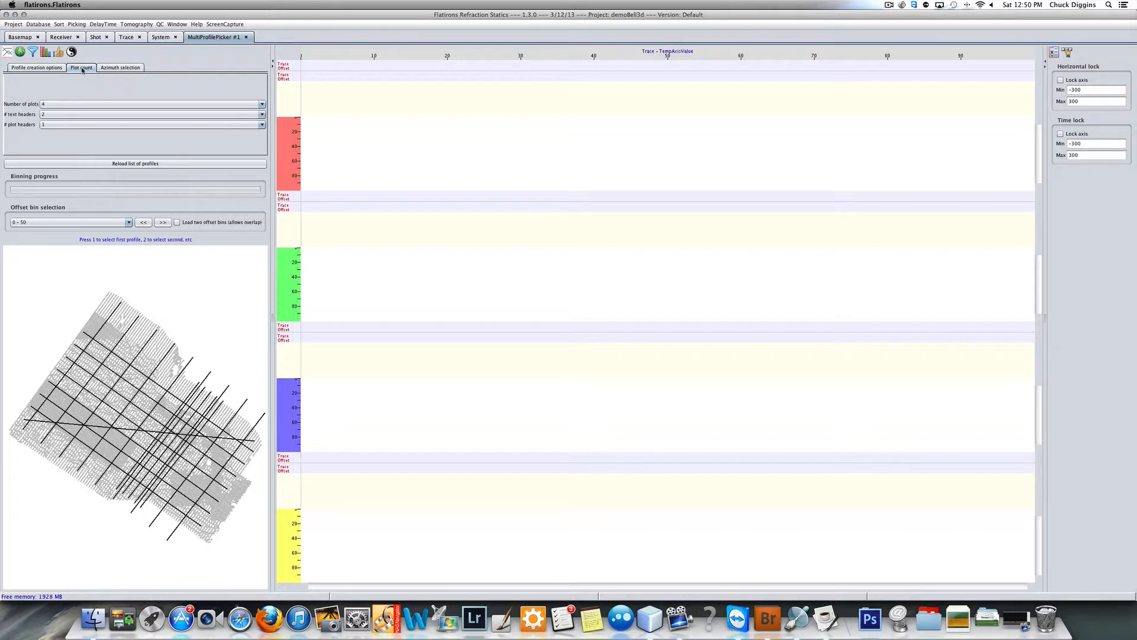
left_click(260, 105)
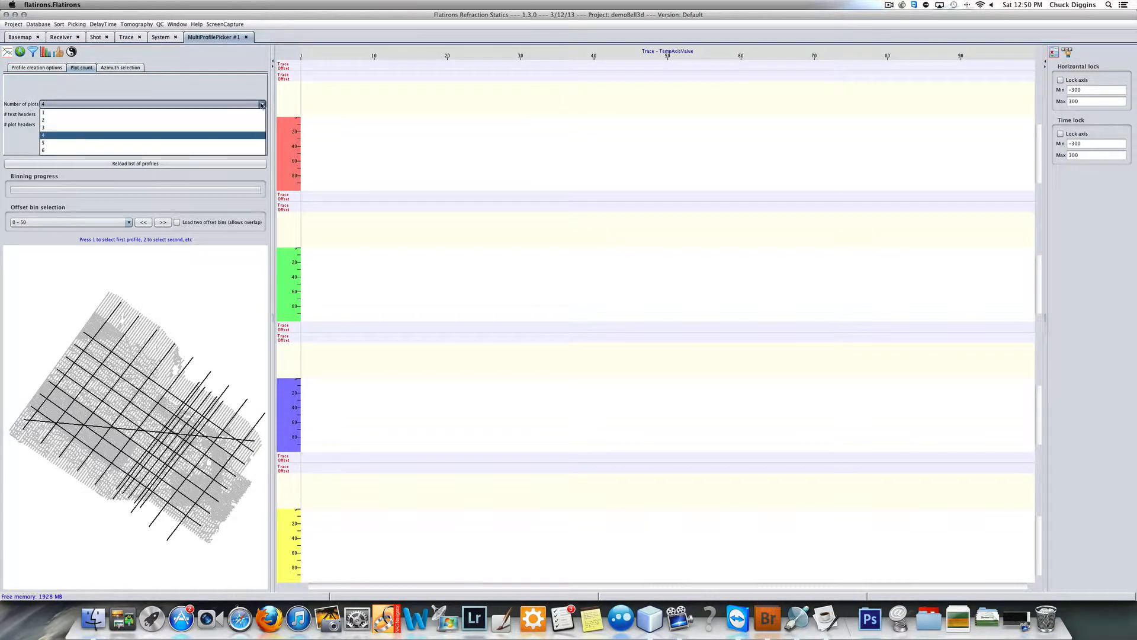
left_click(85, 147)
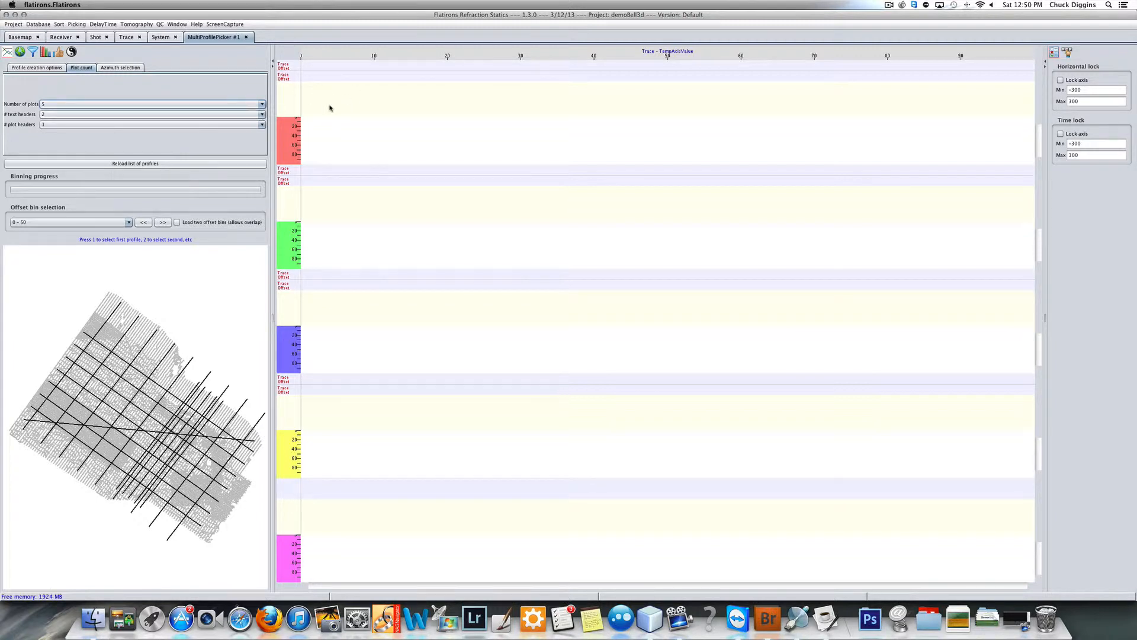
left_click(262, 115)
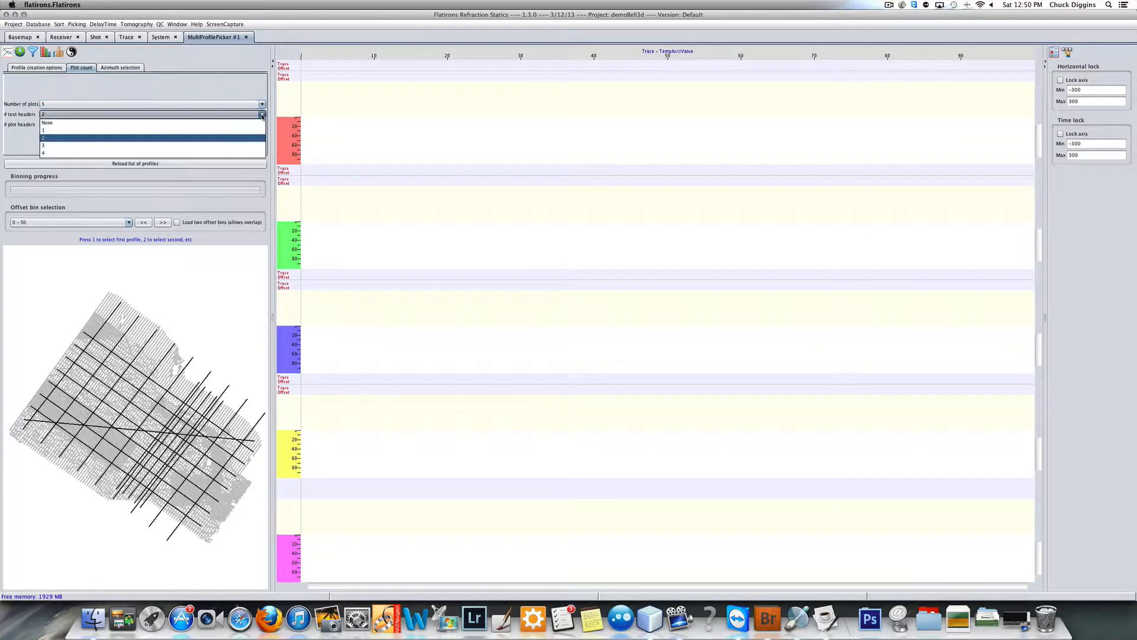
left_click(207, 127)
left_click(260, 128)
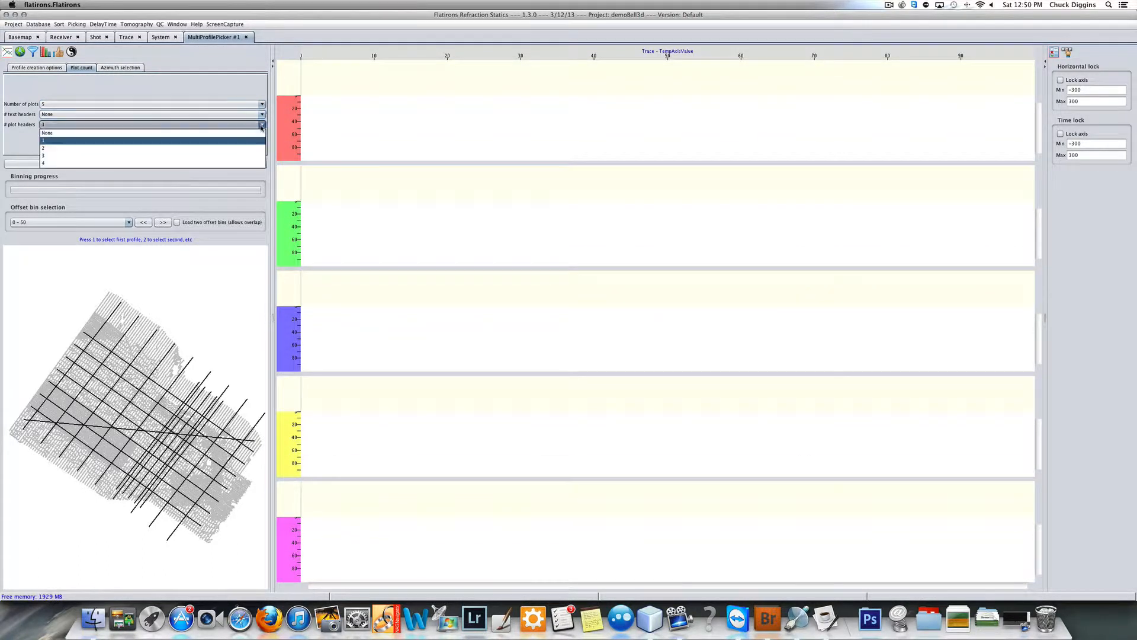
left_click(165, 135)
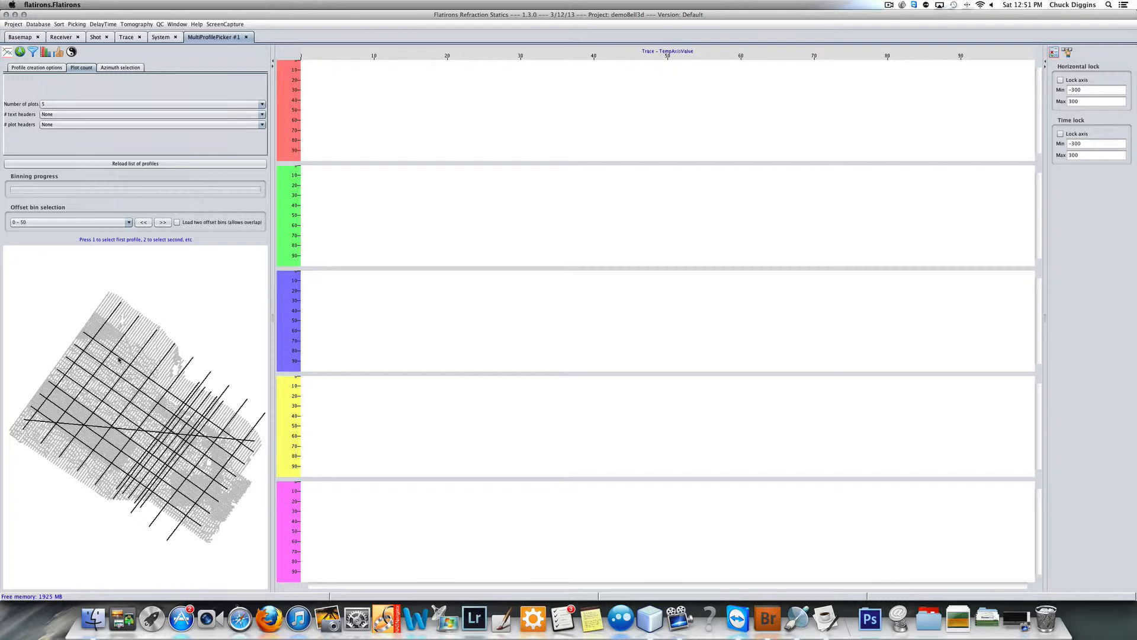
Assign three parallel northwest–southeast profiles, the oblique profile and one crossing profile on the map to plots 1 through 5
key("1")
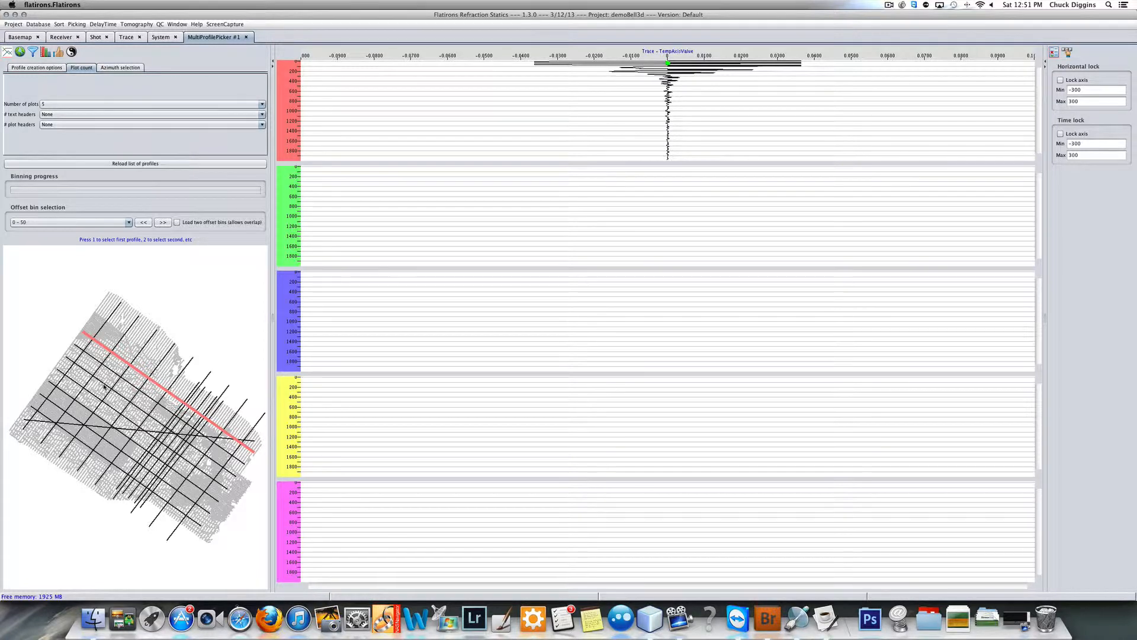
key("2")
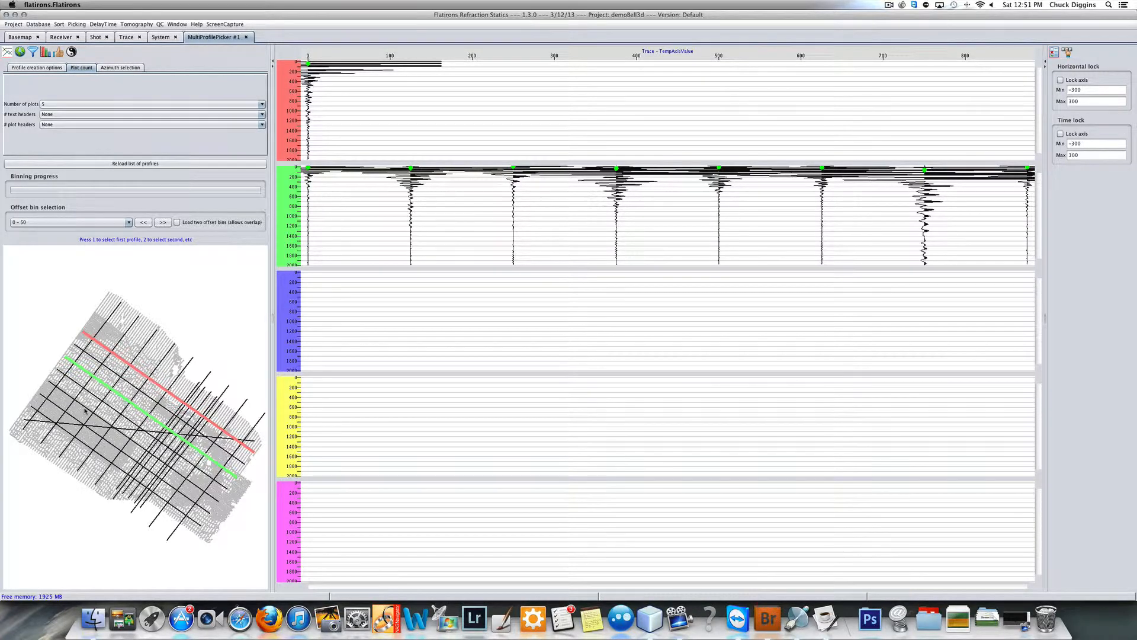
key("3")
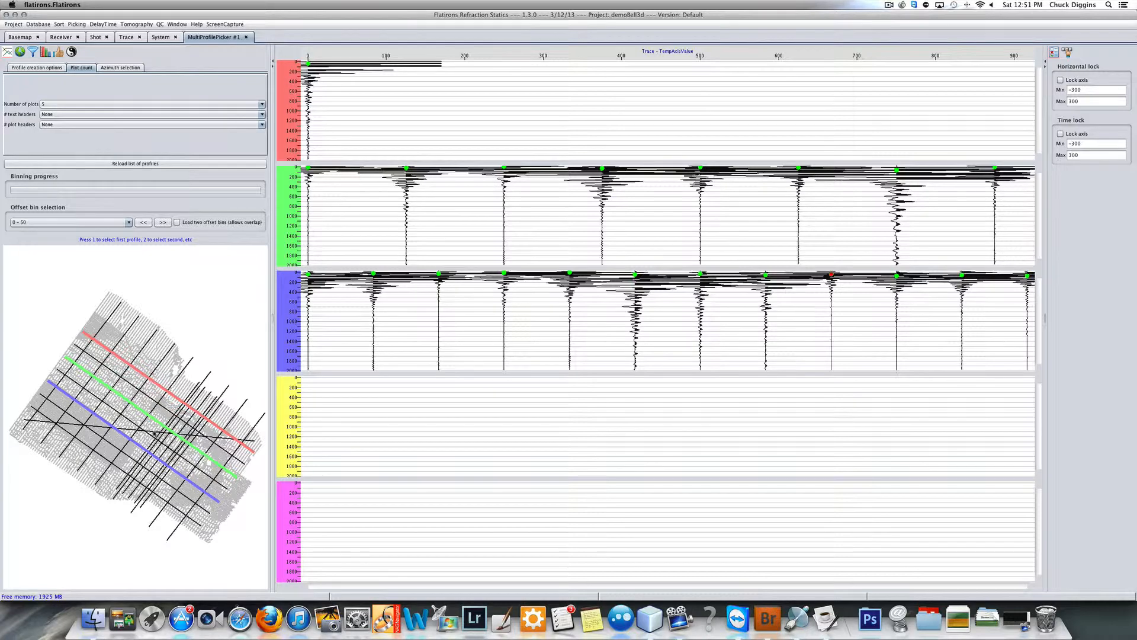
key("4")
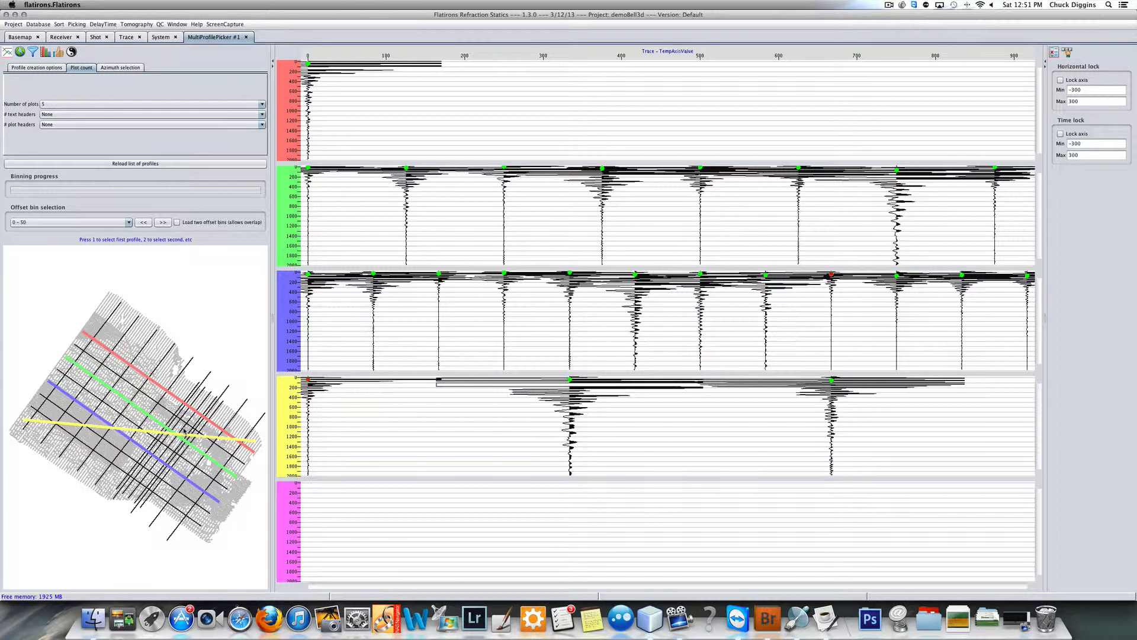
key("5")
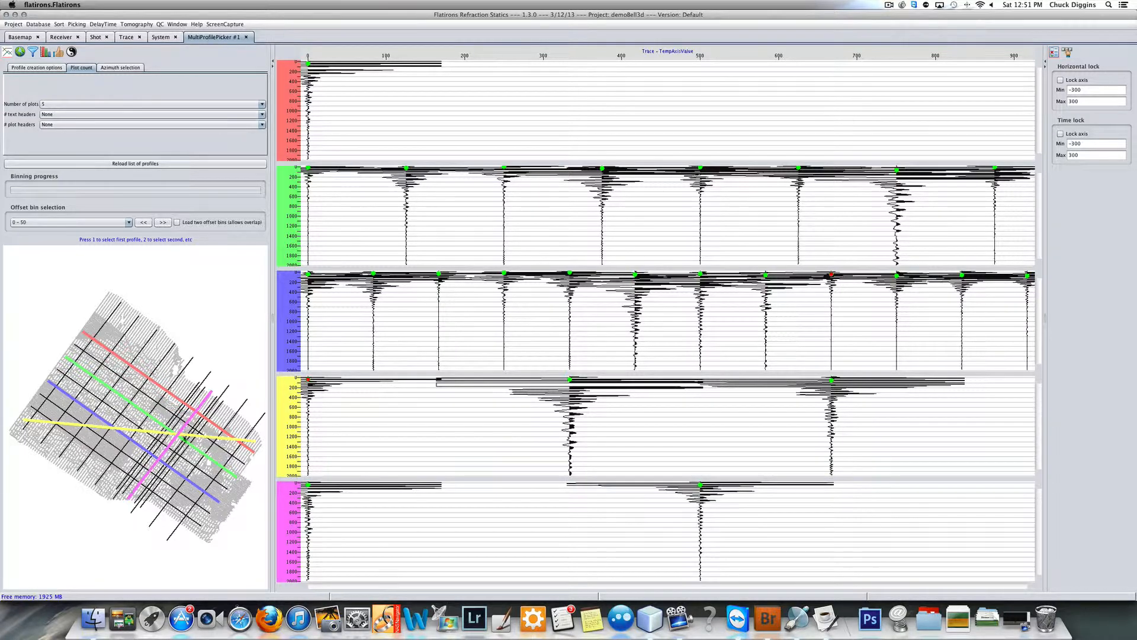
Load the 1000 – 1050 offset bin for the selected profiles
left_click(129, 222)
left_click(129, 271)
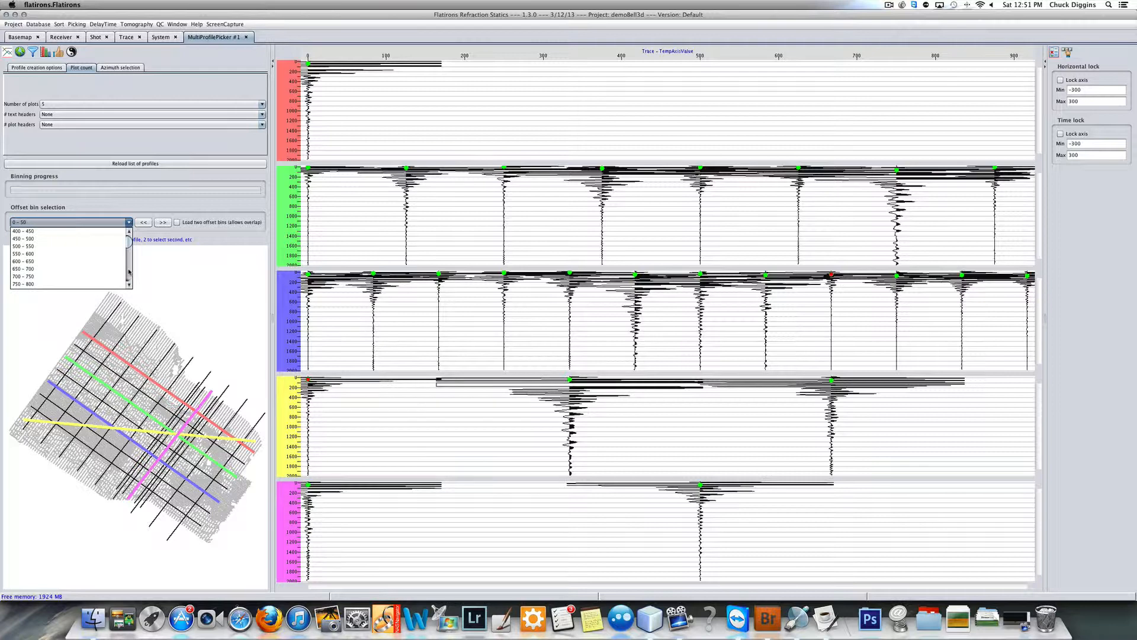
scroll(62, 267, "down", 3)
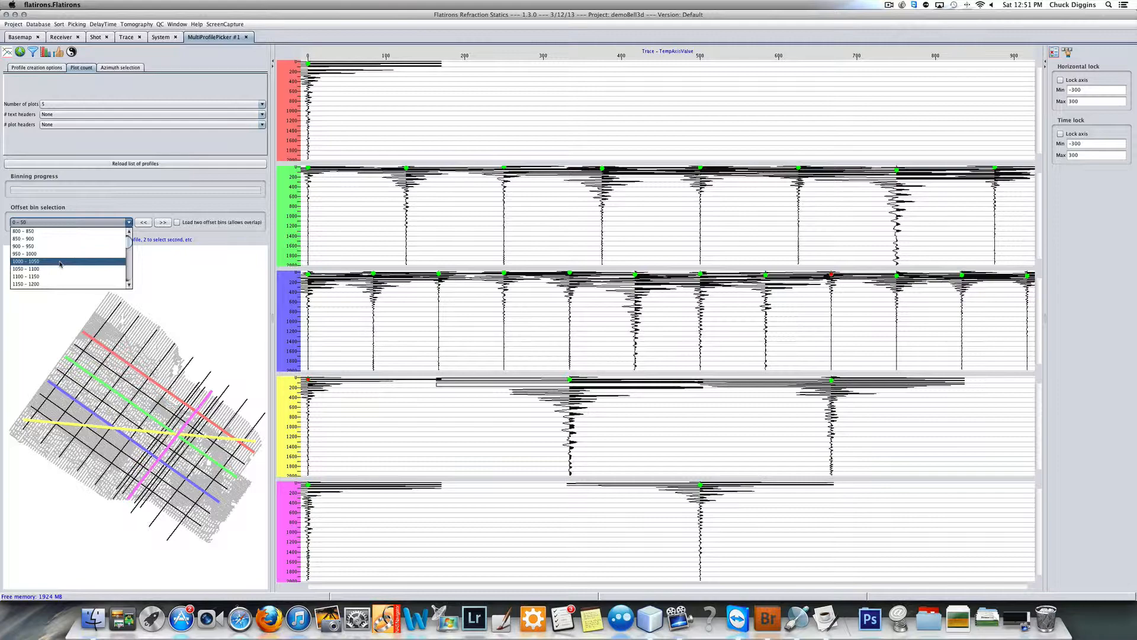
left_click(890, 5)
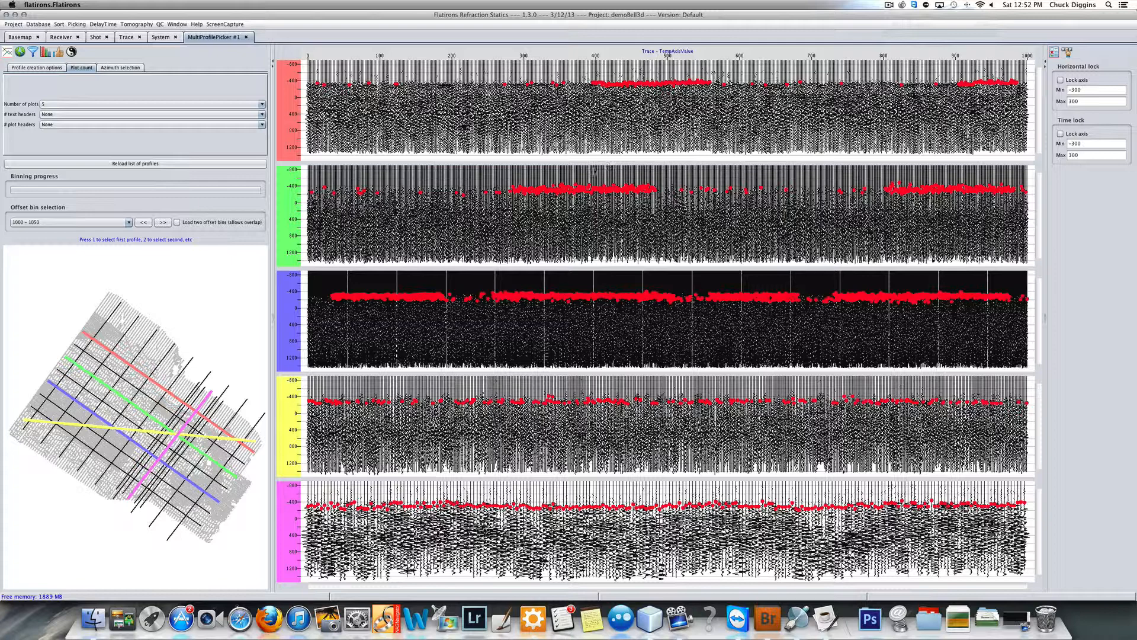
Turn off Apply moveout trend in the shared processing sequence and check the picks on the profiles
left_click(32, 52)
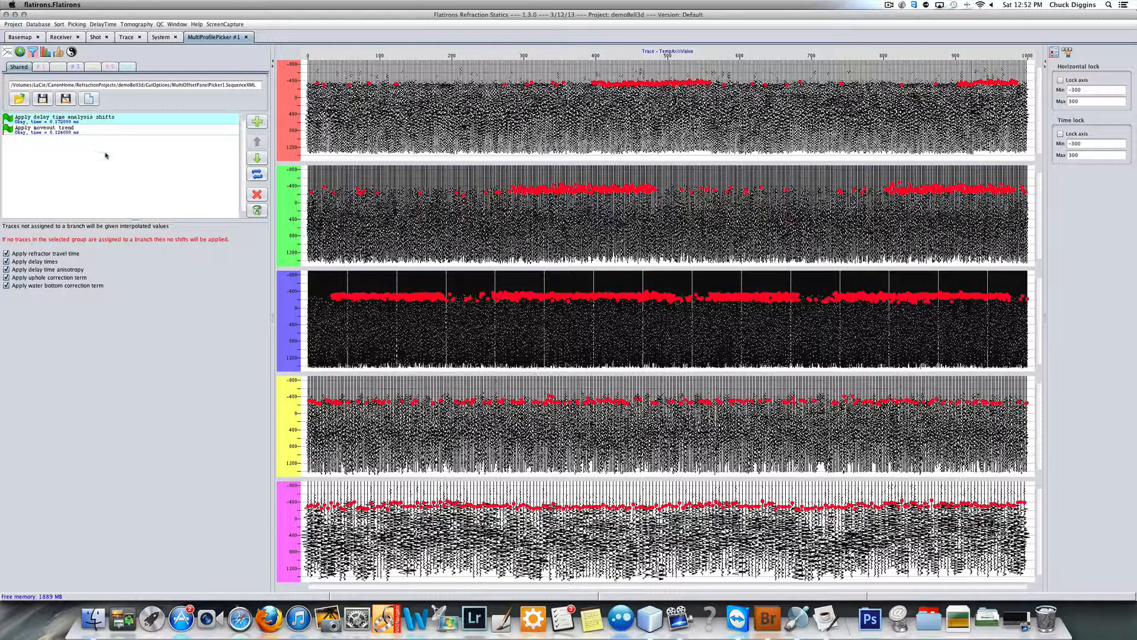
left_click(60, 132)
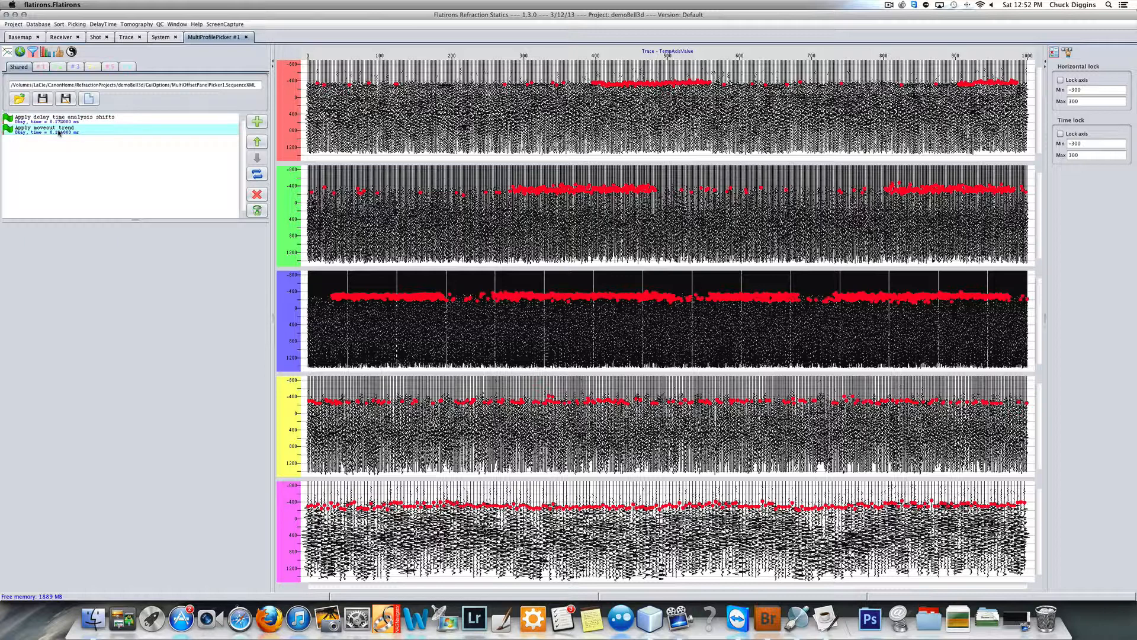
left_click(256, 174)
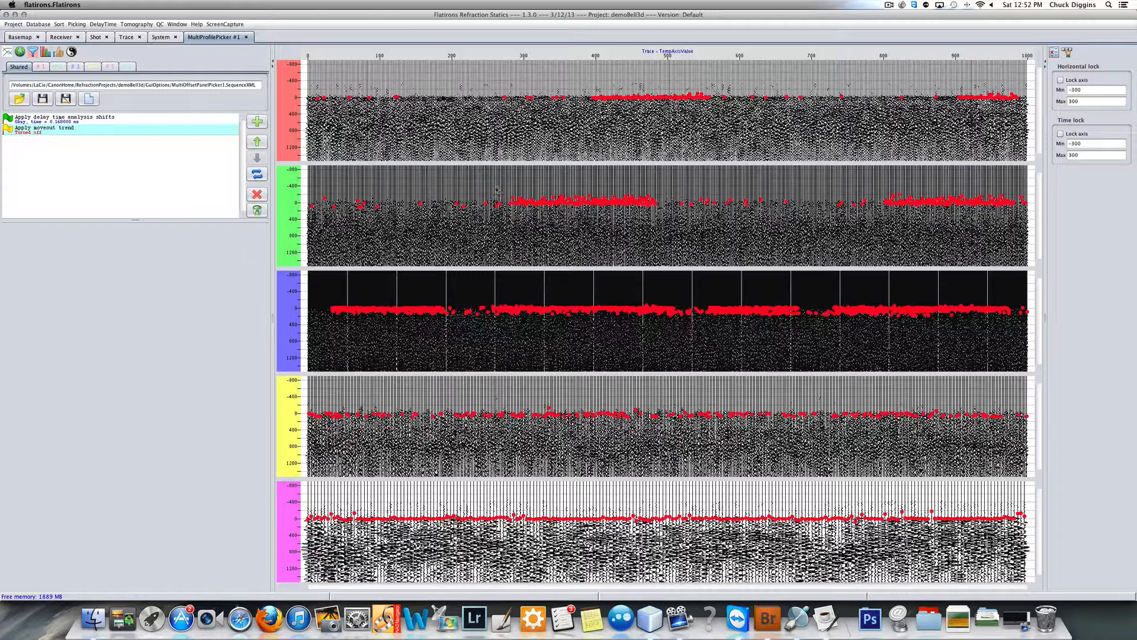
left_click_drag(494, 185, 688, 225)
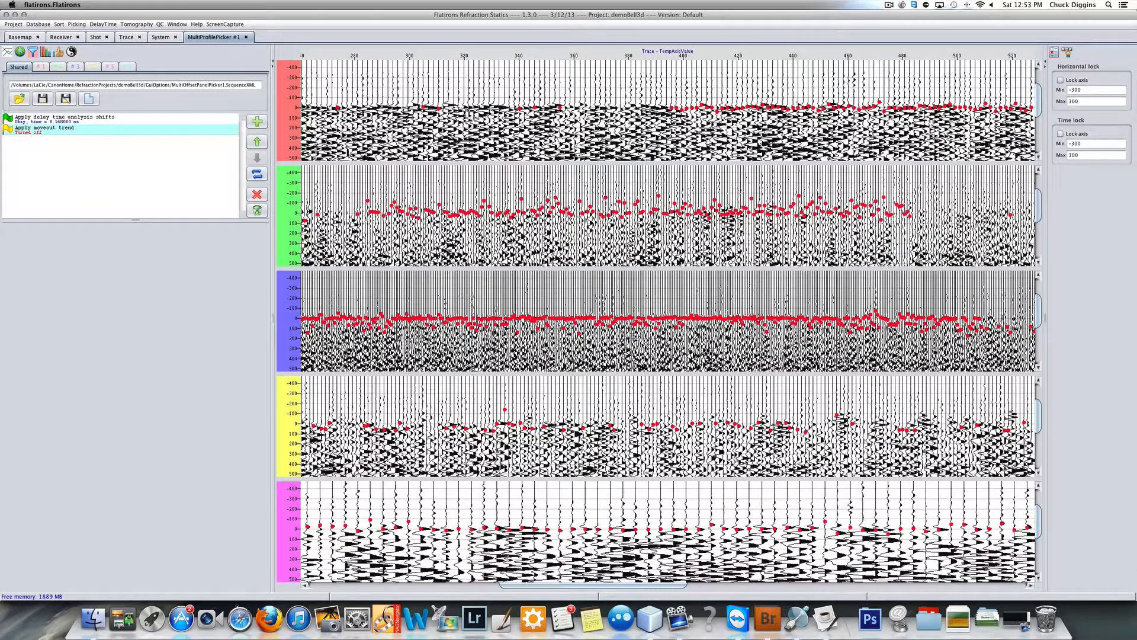
left_click(666, 232)
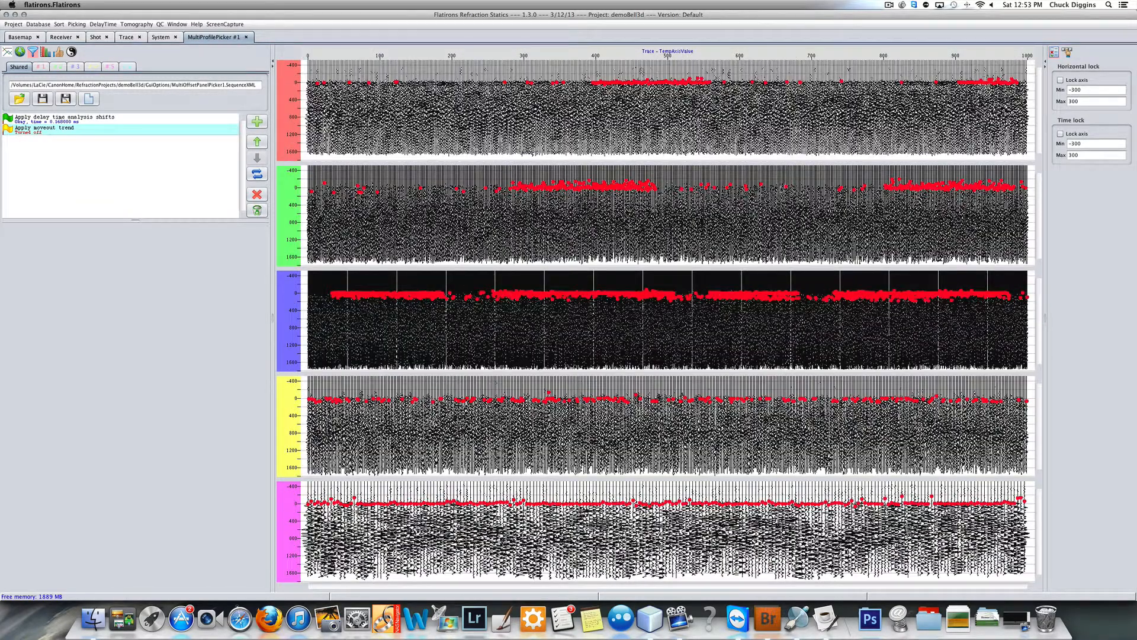
left_click_drag(770, 175, 853, 212)
left_click(787, 217)
Apply azimuth limitations to the traces shown in the profiles
left_click(21, 52)
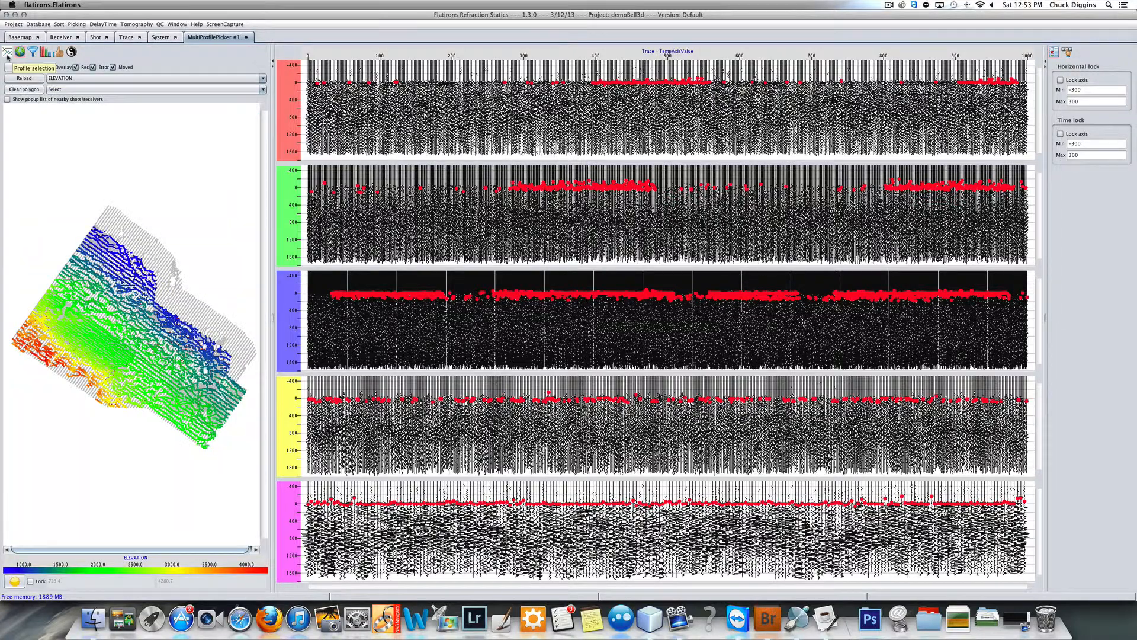
left_click(7, 52)
left_click(118, 70)
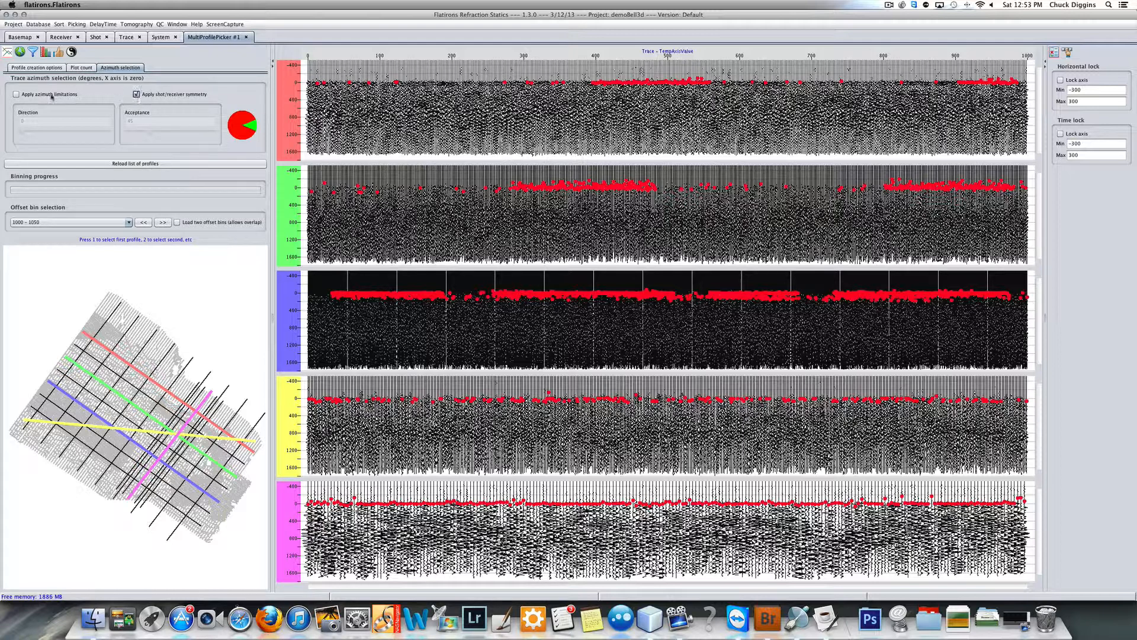
left_click(16, 94)
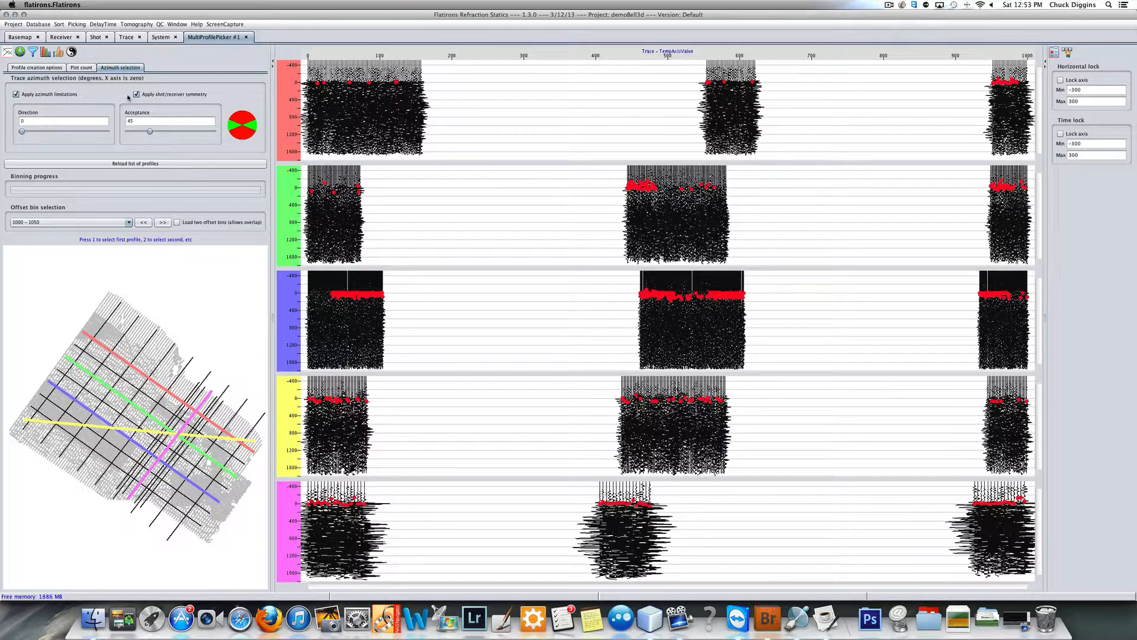
Set the primary sort header to the CdpX column of the Trace table
left_click(45, 54)
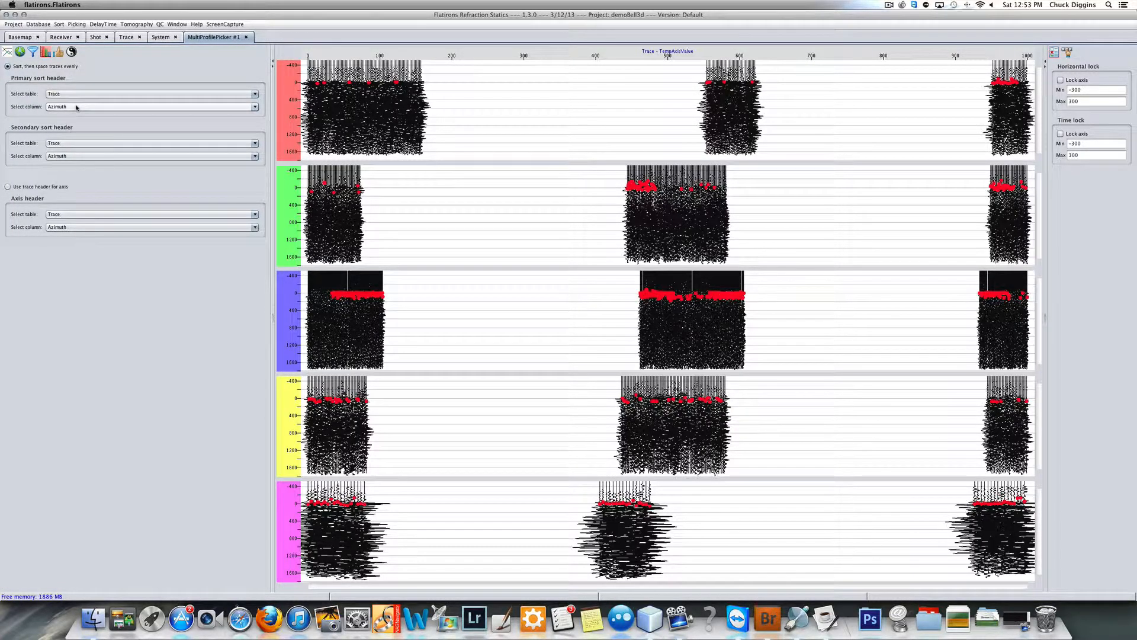
left_click(255, 95)
left_click(118, 117)
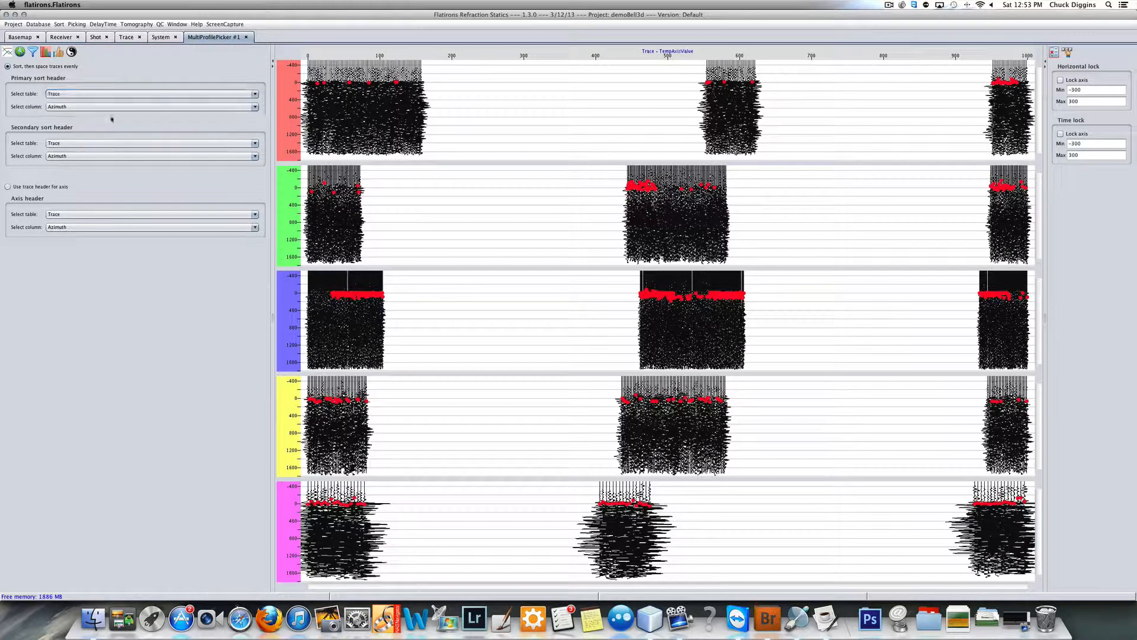
left_click(253, 108)
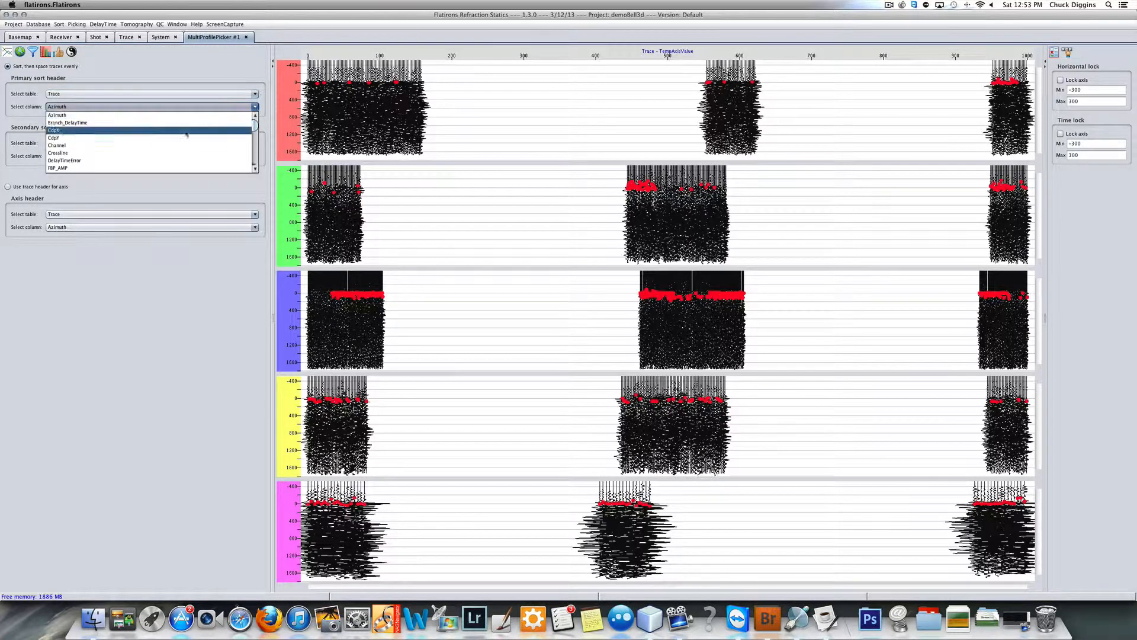
left_click(102, 131)
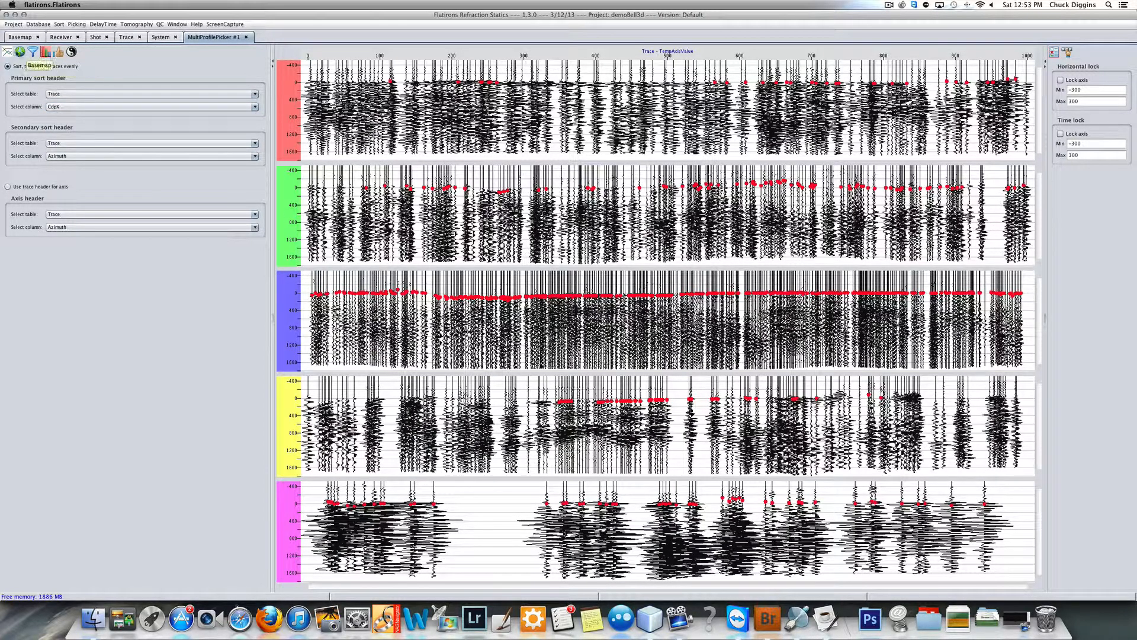
Turn off the azimuth limitations and inspect the picks along the profiles
left_click(7, 52)
left_click(16, 94)
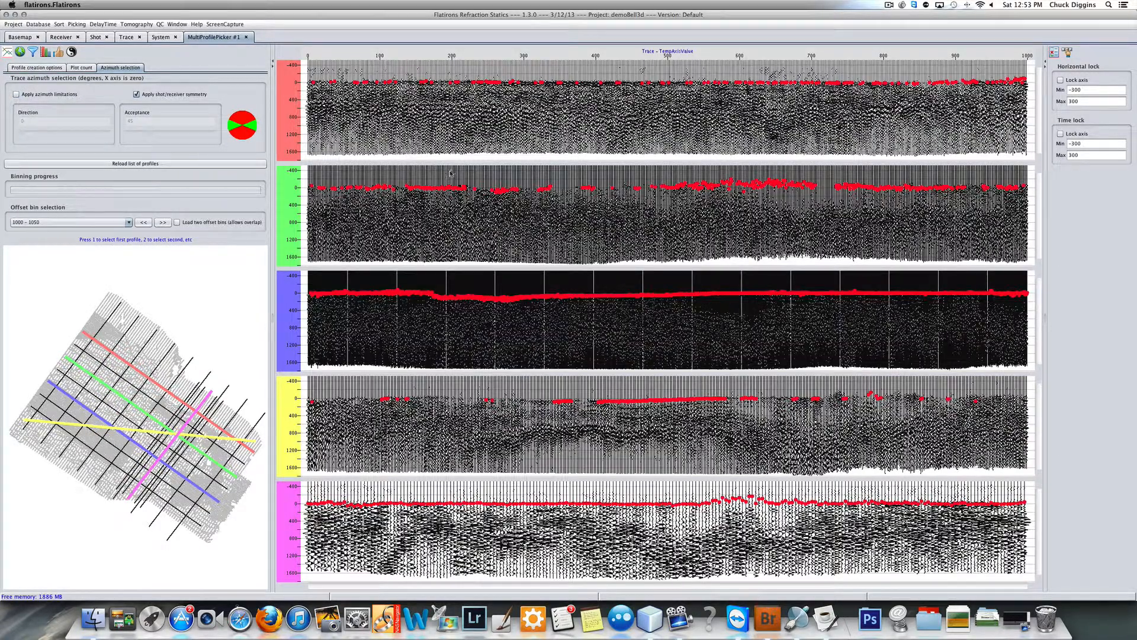
left_click_drag(451, 172, 570, 216)
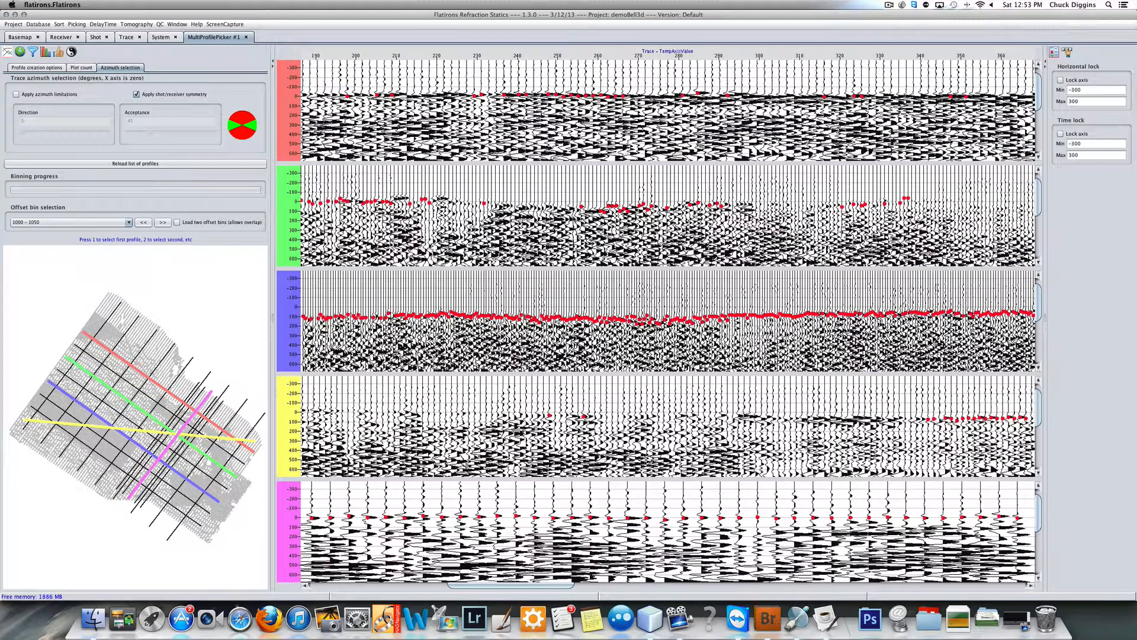
left_click(574, 219)
left_click_drag(677, 170, 812, 212)
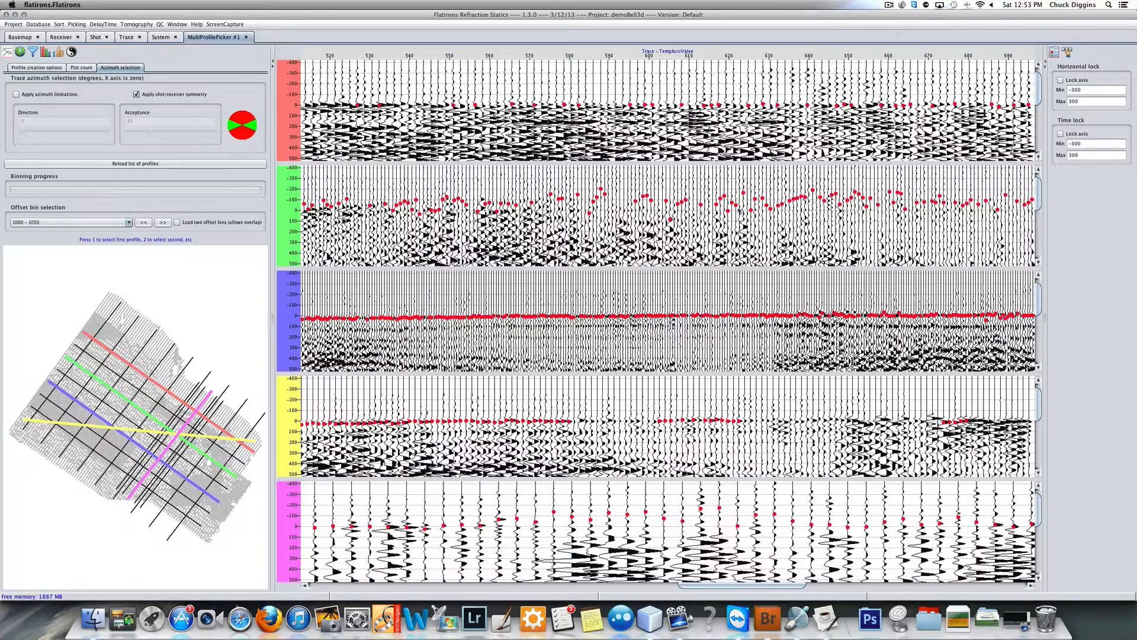
left_click(742, 210)
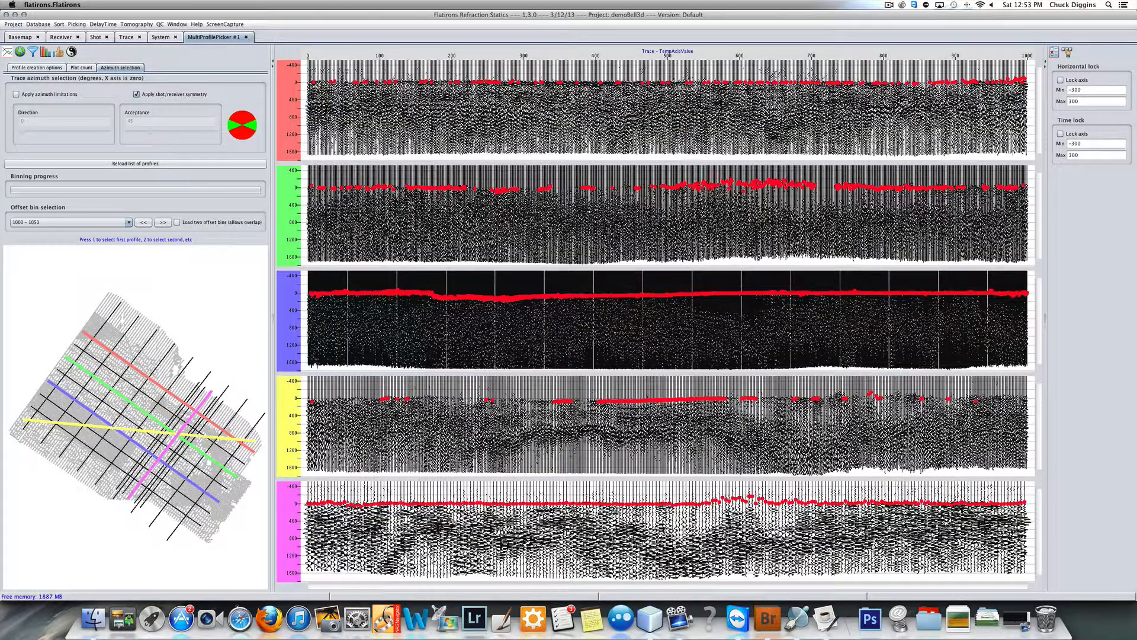
Apply azimuth limitations to the profile traces with an acceptance of 64 degrees
left_click(16, 94)
left_click_drag(150, 132, 158, 132)
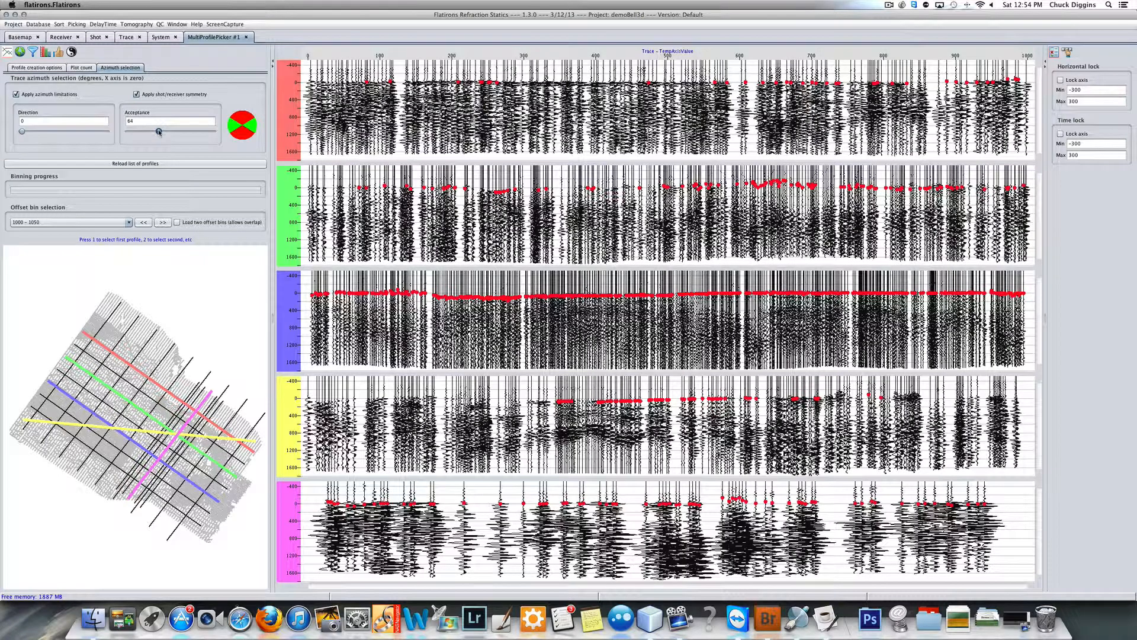
Add Automatic gain control to the shared processing sequence with a window length of about 1340 milliseconds
left_click(33, 52)
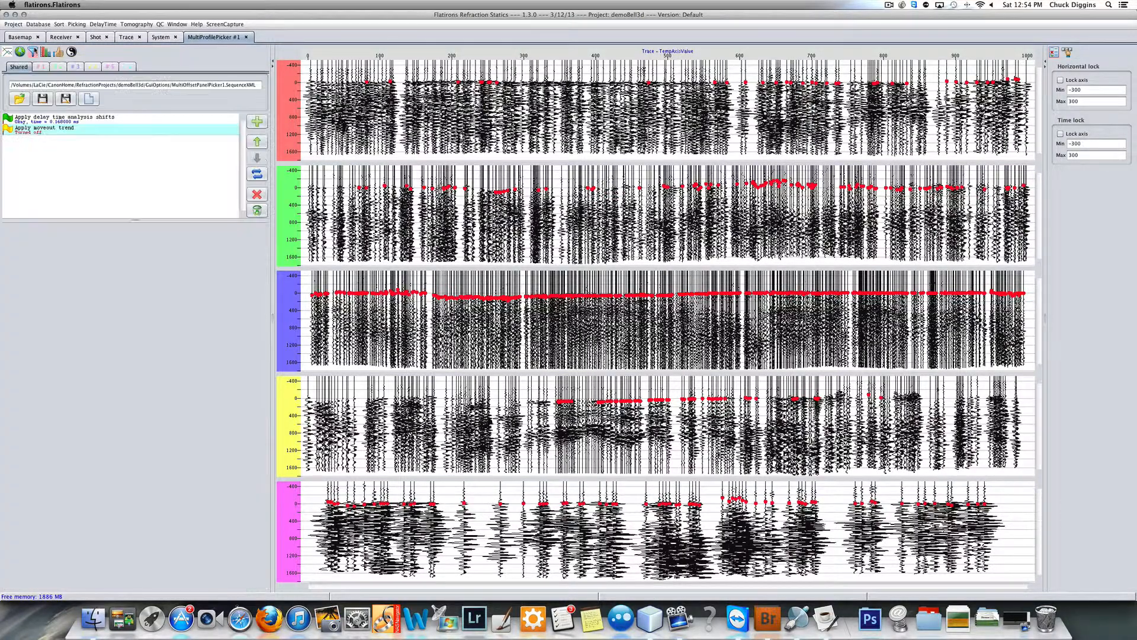
left_click(256, 121)
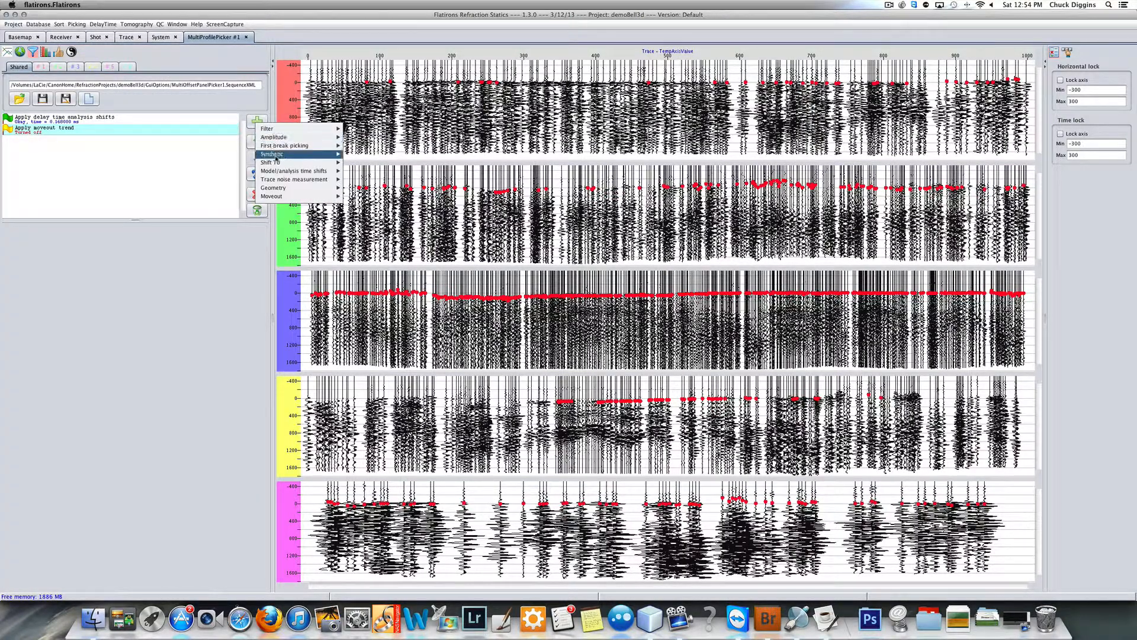
mouse_move(277, 142)
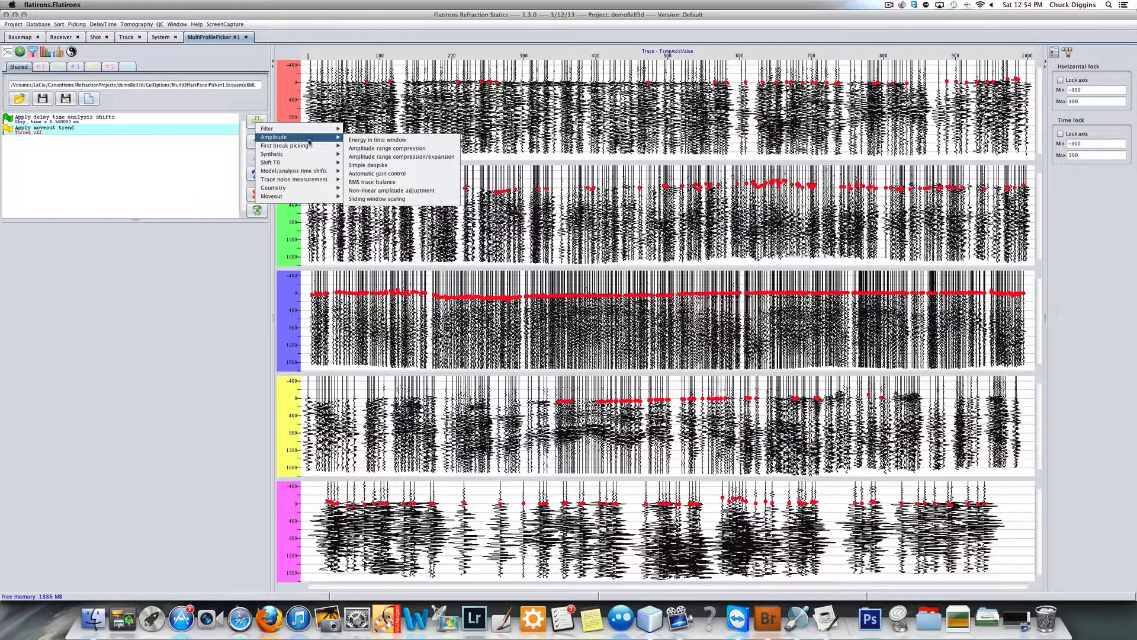
left_click(379, 173)
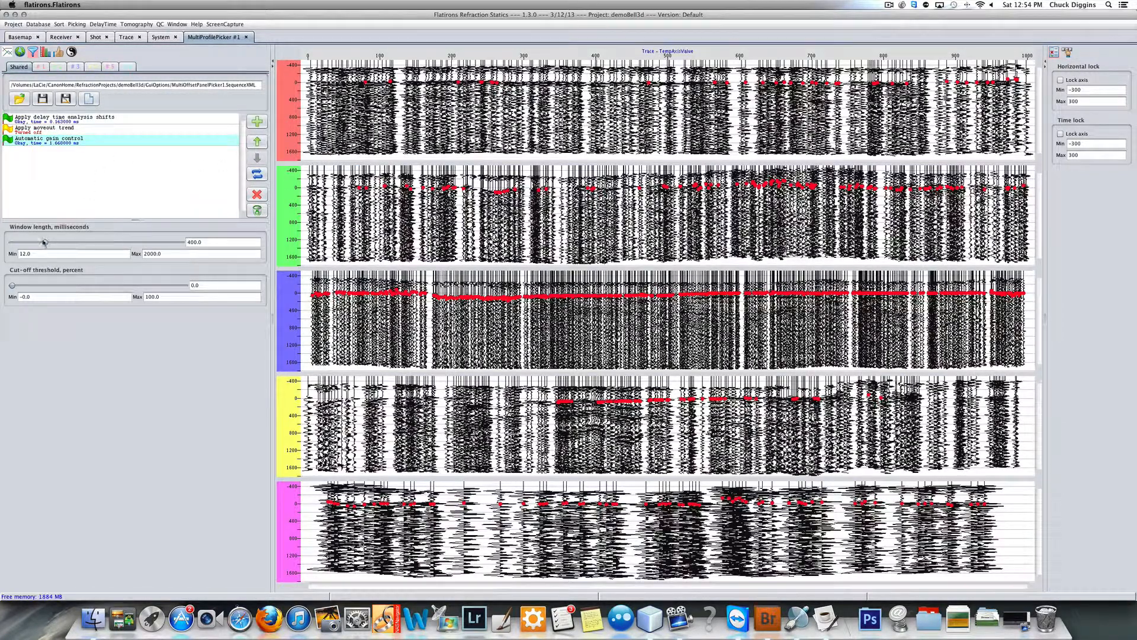
left_click_drag(45, 242, 72, 243)
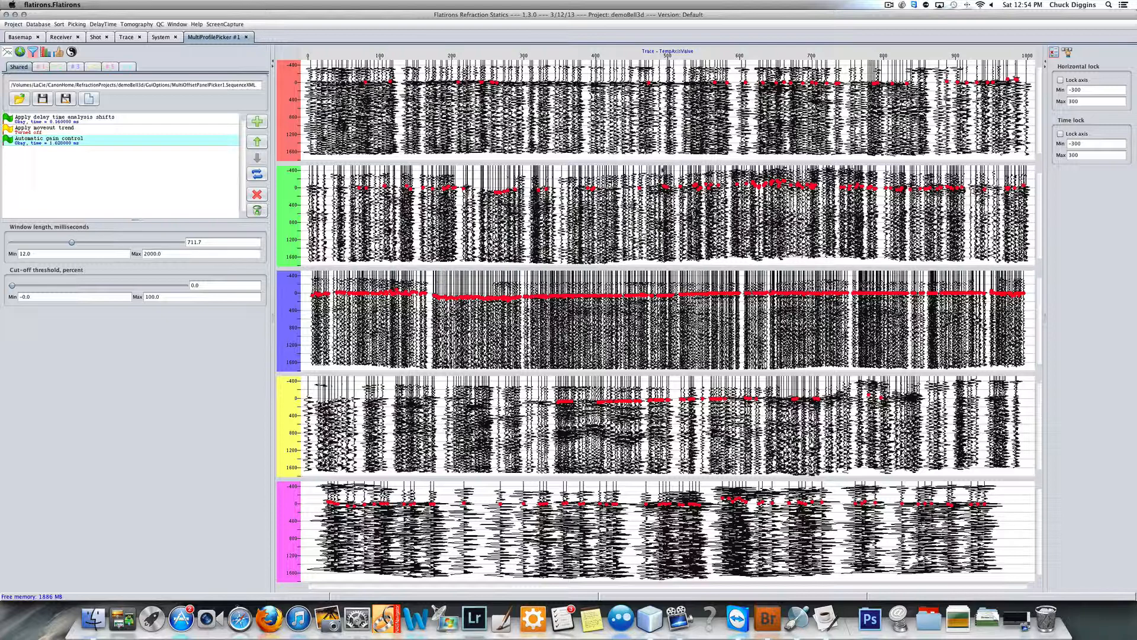
left_click_drag(661, 165, 923, 222)
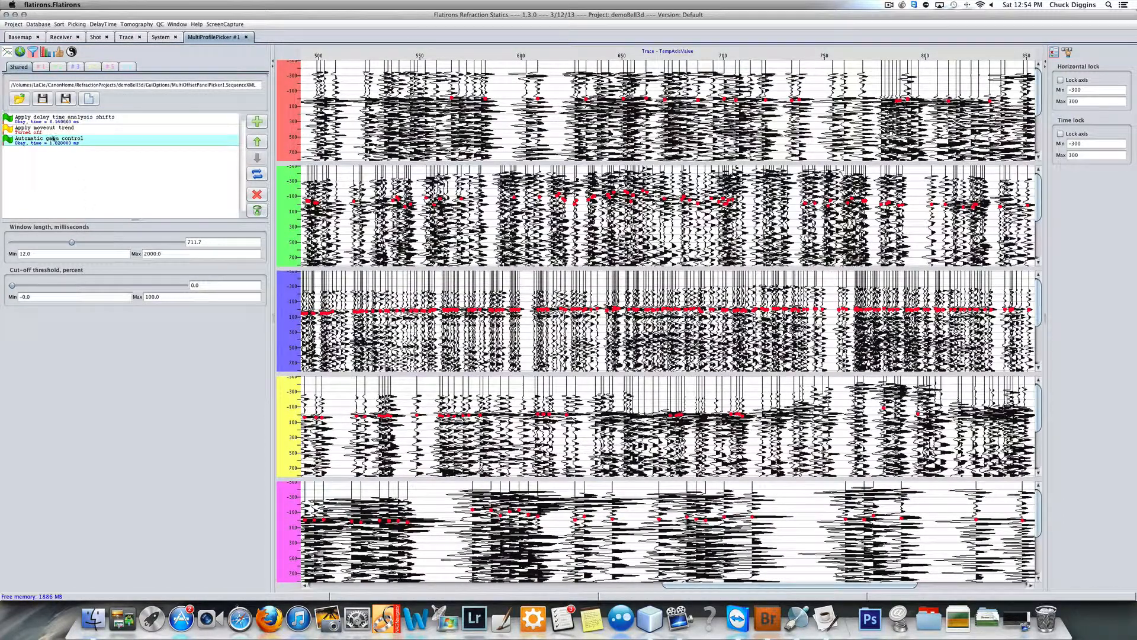
left_click_drag(72, 243, 123, 248)
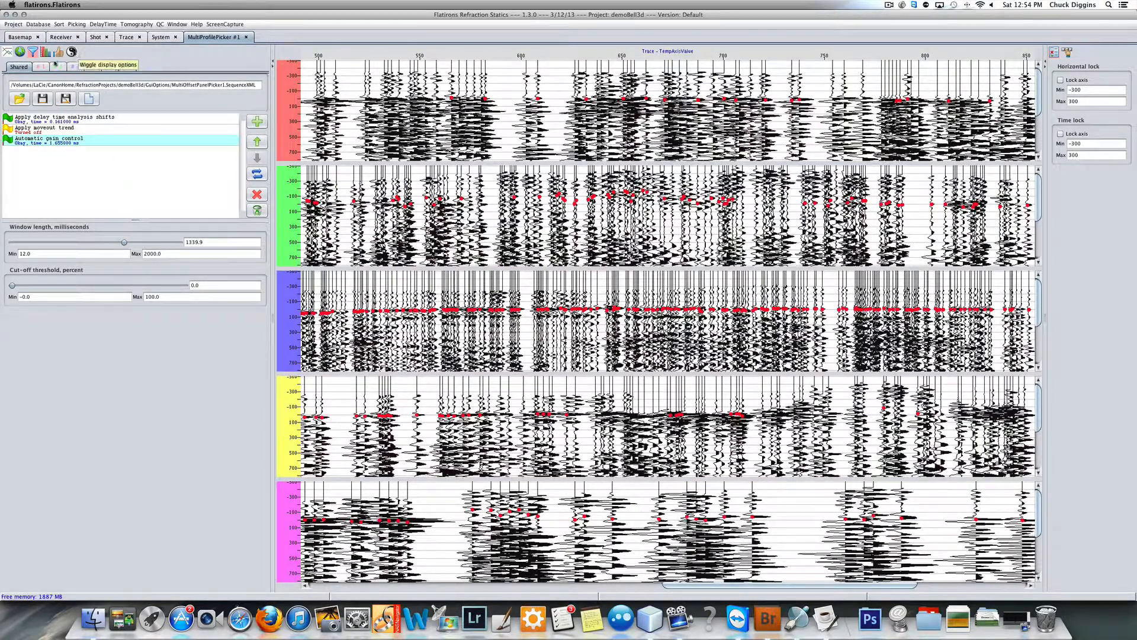
Set the trace azimuth direction to 66 degrees
left_click(22, 52)
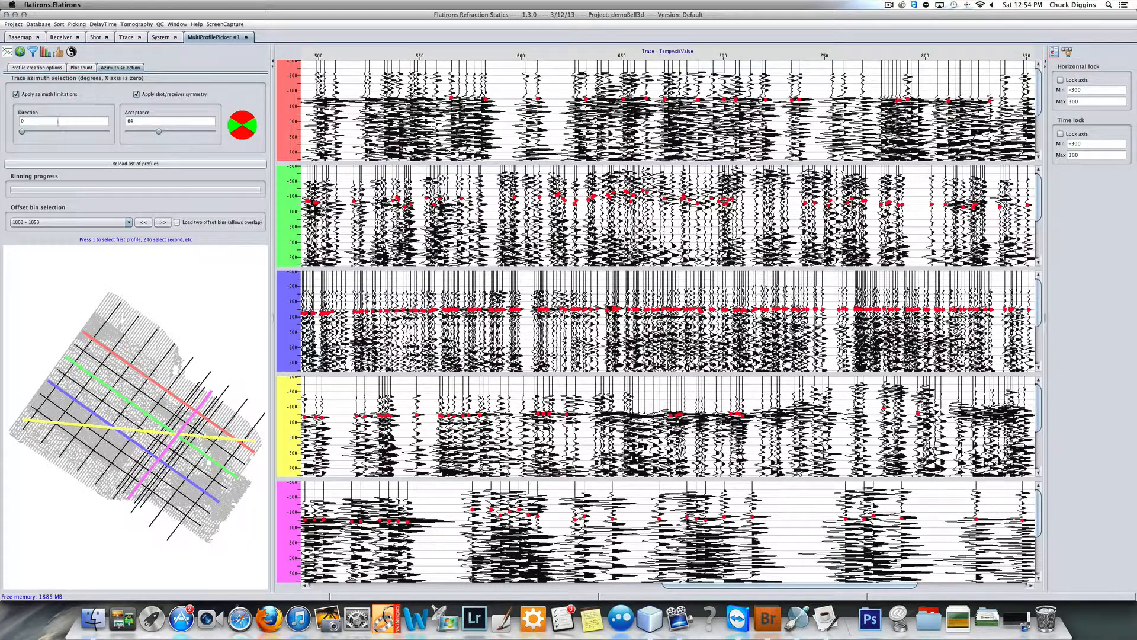
left_click_drag(22, 133, 38, 135)
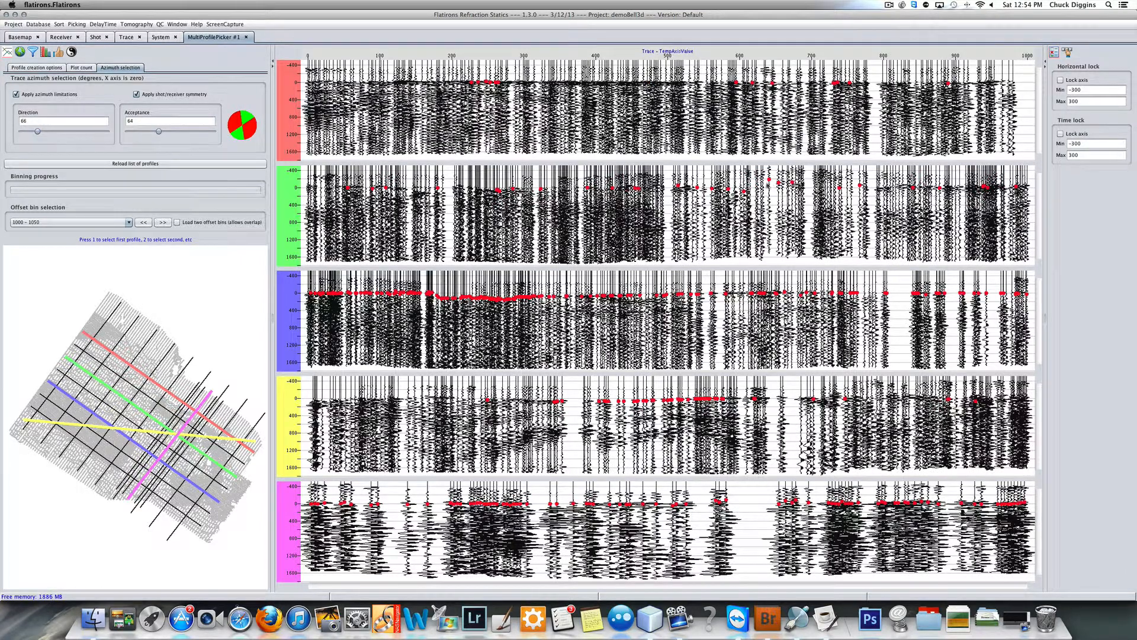
Extend the first-break picks along parts of the green and blue profiles and delete stray picks on the green profile
left_click_drag(665, 176, 924, 213)
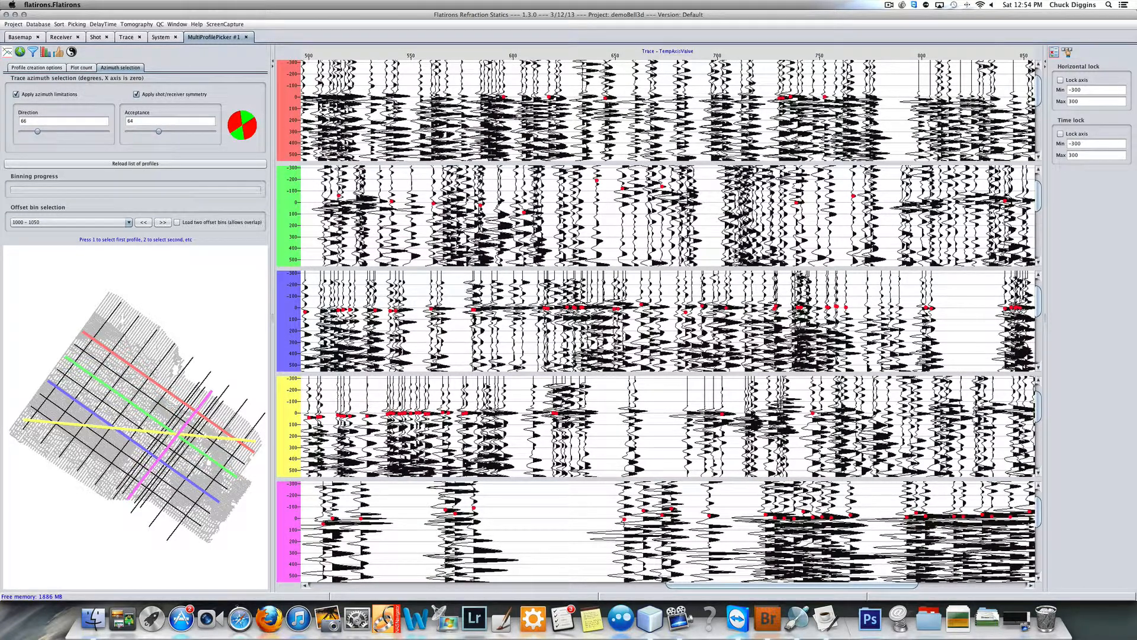
left_click_drag(894, 206, 1032, 204)
mouse_move(389, 195)
left_mouse_down()
mouse_move(419, 198)
mouse_move(387, 208)
mouse_move(461, 190)
left_mouse_up()
right_click(596, 206)
right_click(622, 214)
right_click(663, 219)
left_click_drag(665, 309, 802, 307)
left_click_drag(806, 254, 783, 238)
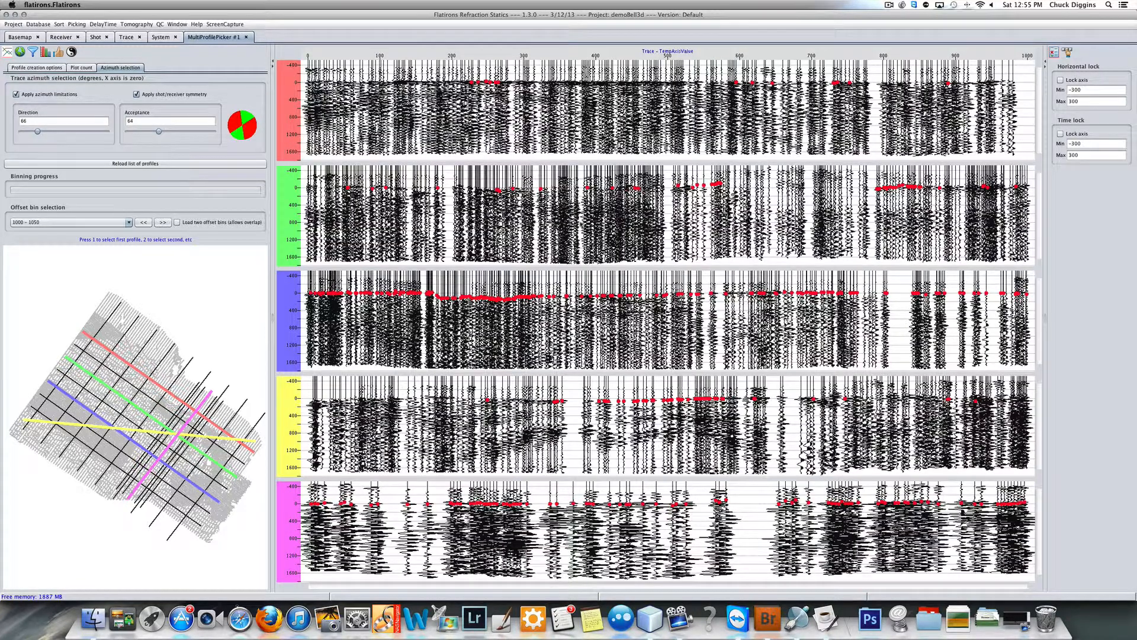
Lock the time axis to -300 to 300 and pick the first breaks along the red profile to about trace 780
left_click(33, 52)
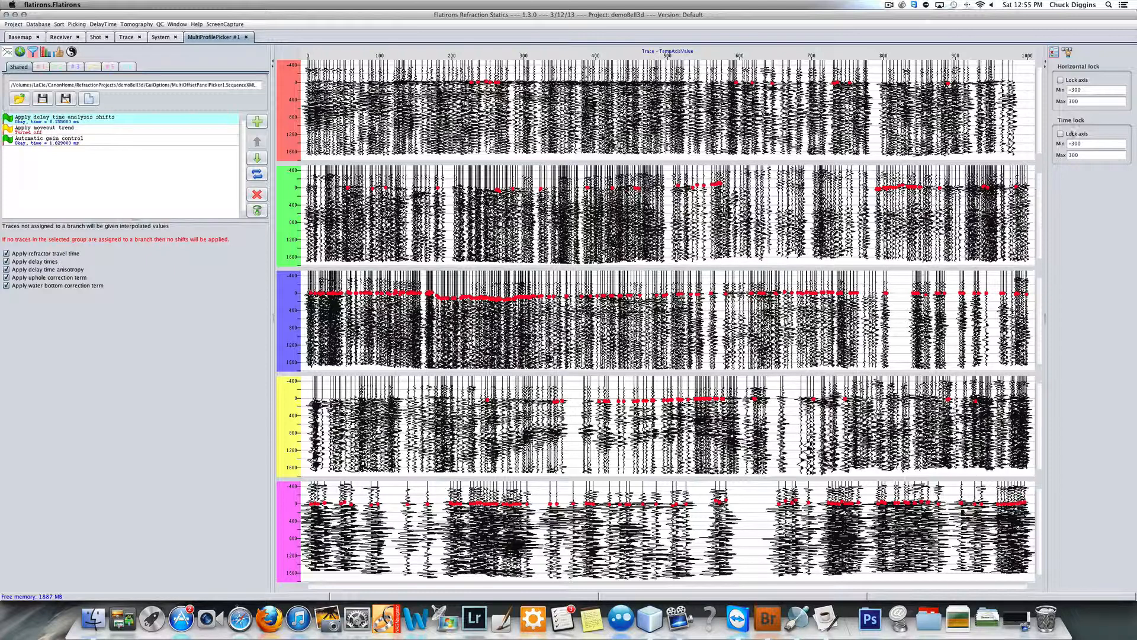
left_click(1060, 133)
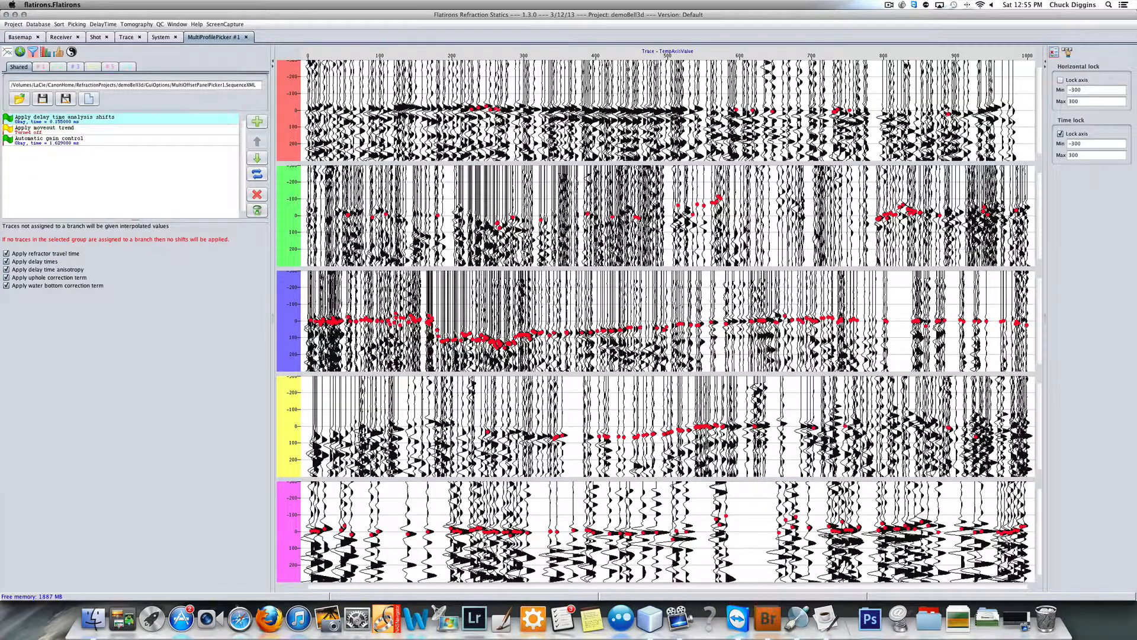
left_click_drag(483, 110, 870, 113)
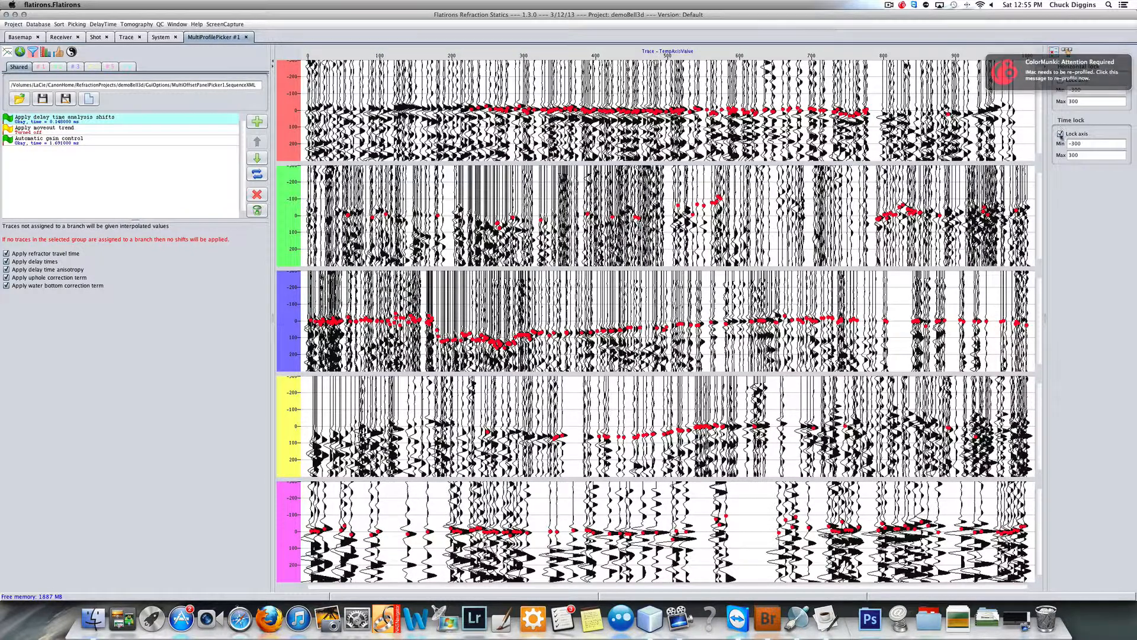
Turn off Apply delay times in the delay time analysis shifts and set the time lock maximum to 500
left_click(7, 261)
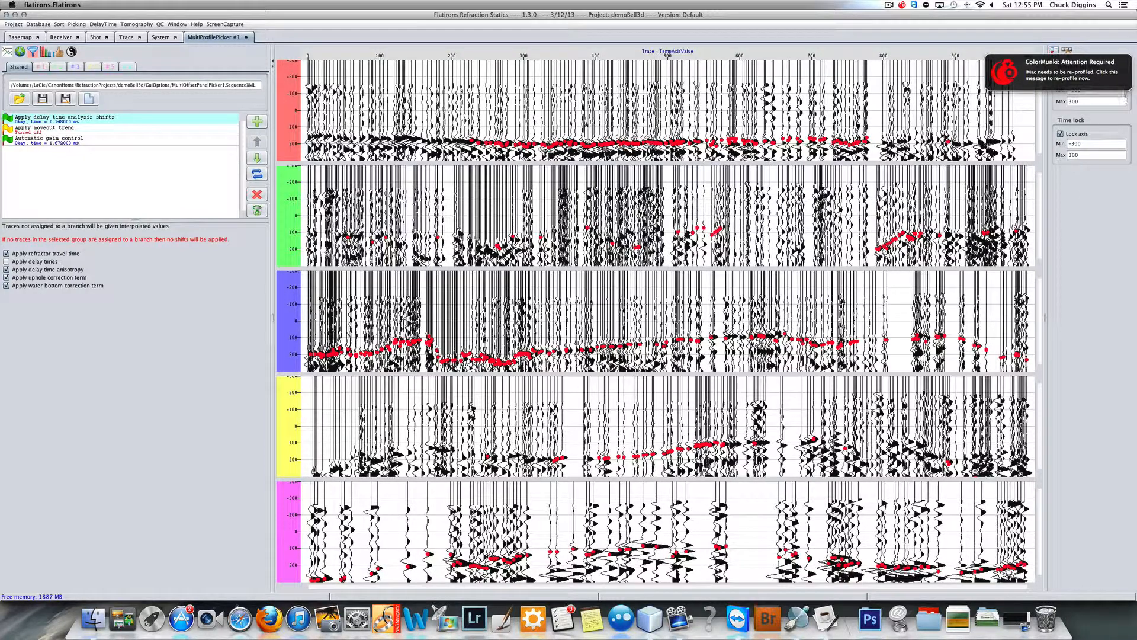
double_click(1079, 156)
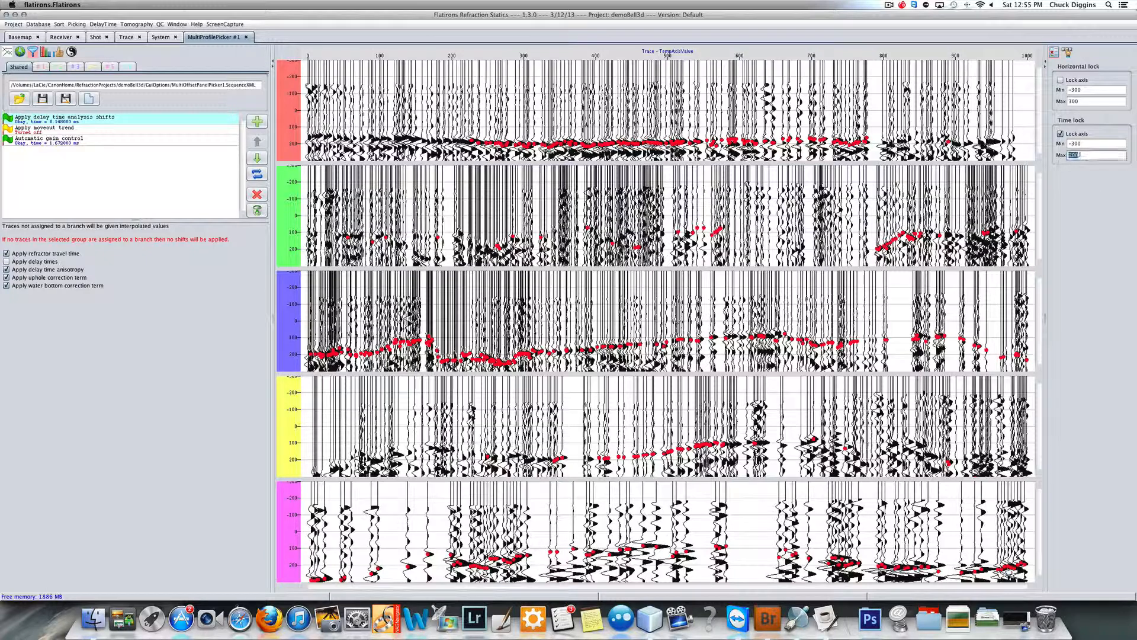
type("500")
key("Return")
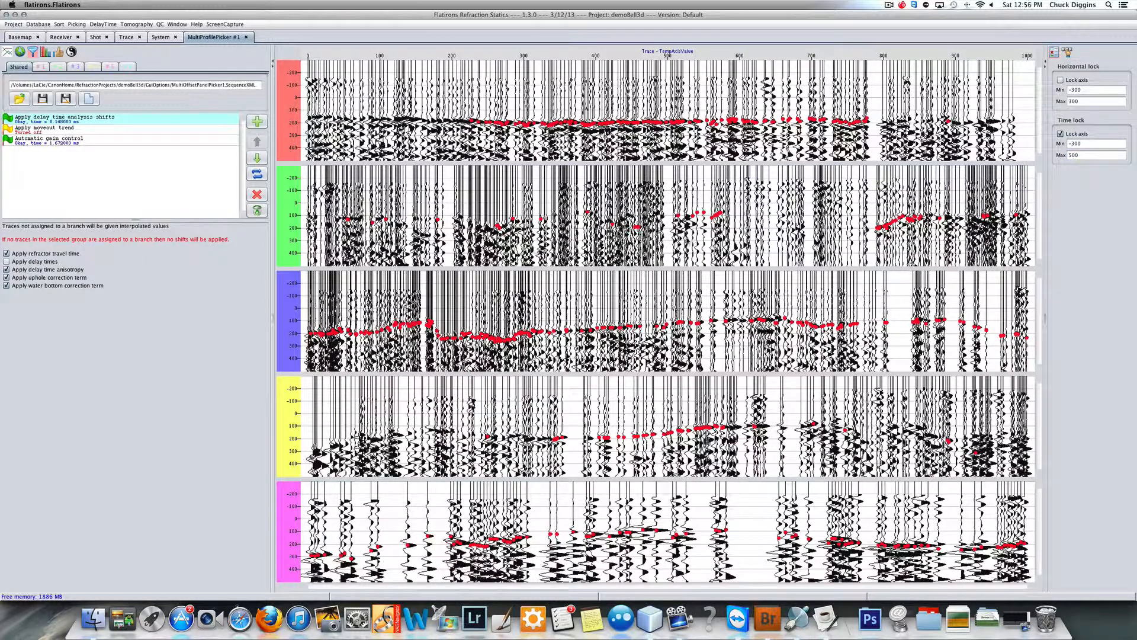
Add first-break picks in the unpicked stretches of the blue and green profiles
left_click(716, 321)
left_click(789, 320)
mouse_move(498, 228)
left_mouse_down()
mouse_move(532, 223)
mouse_move(492, 228)
mouse_move(500, 231)
left_mouse_up()
left_click_drag(629, 219, 693, 216)
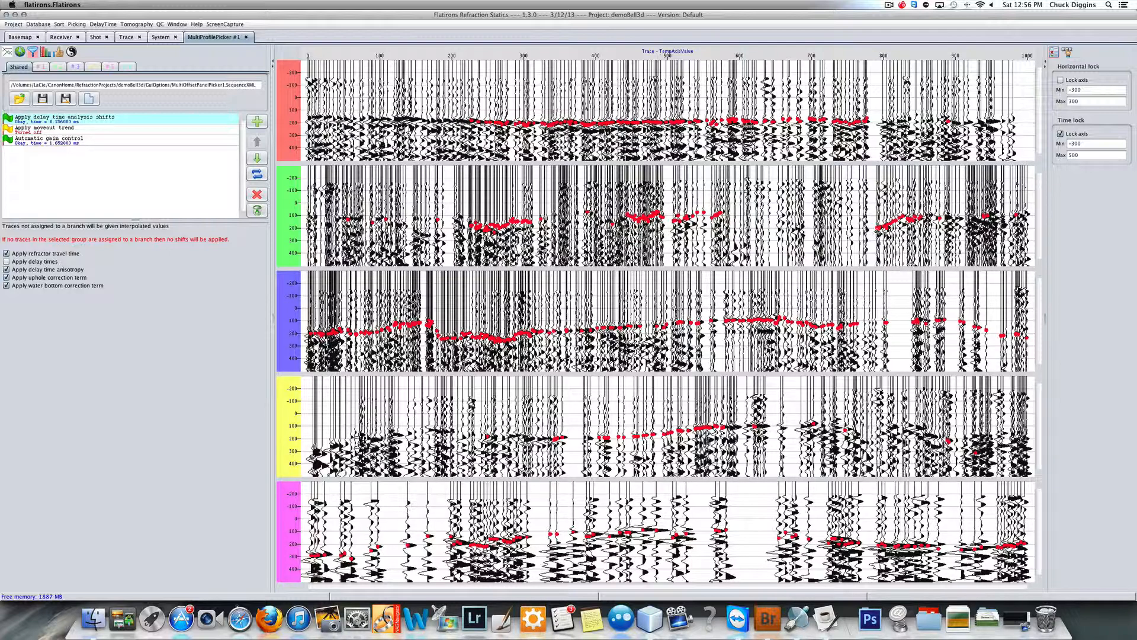
left_click_drag(925, 219, 963, 219)
Open a new Picker with the pick plane set to Shot and bring up shot 14902 from the multi-profile picker
left_click(76, 25)
left_click(93, 48)
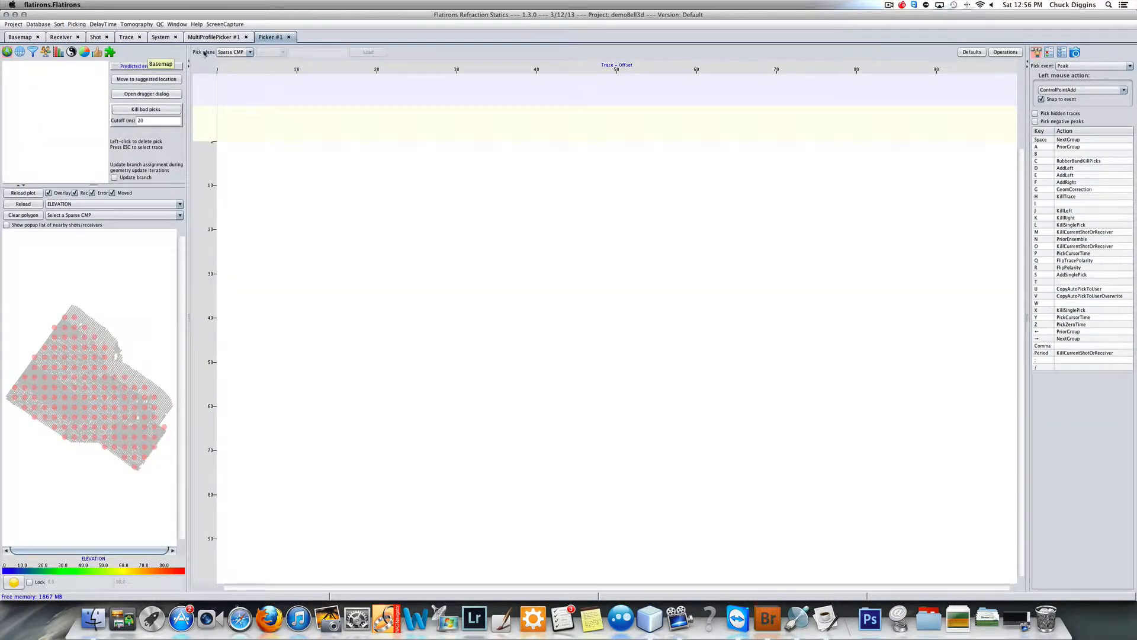
left_click(239, 53)
left_click(235, 61)
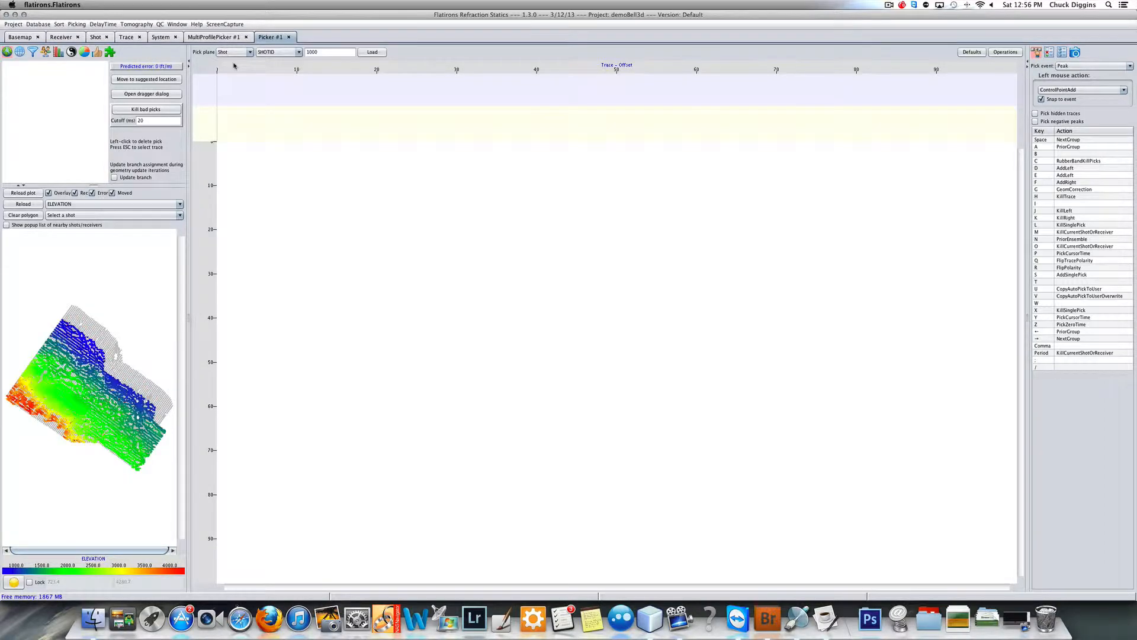
left_click(221, 38)
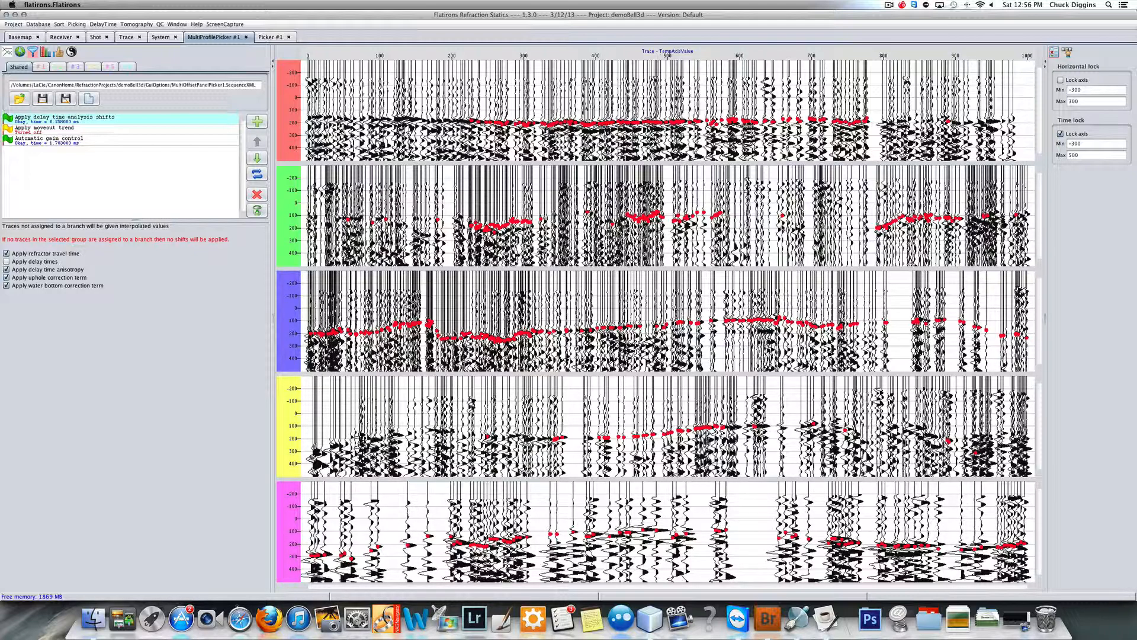
left_click(272, 37)
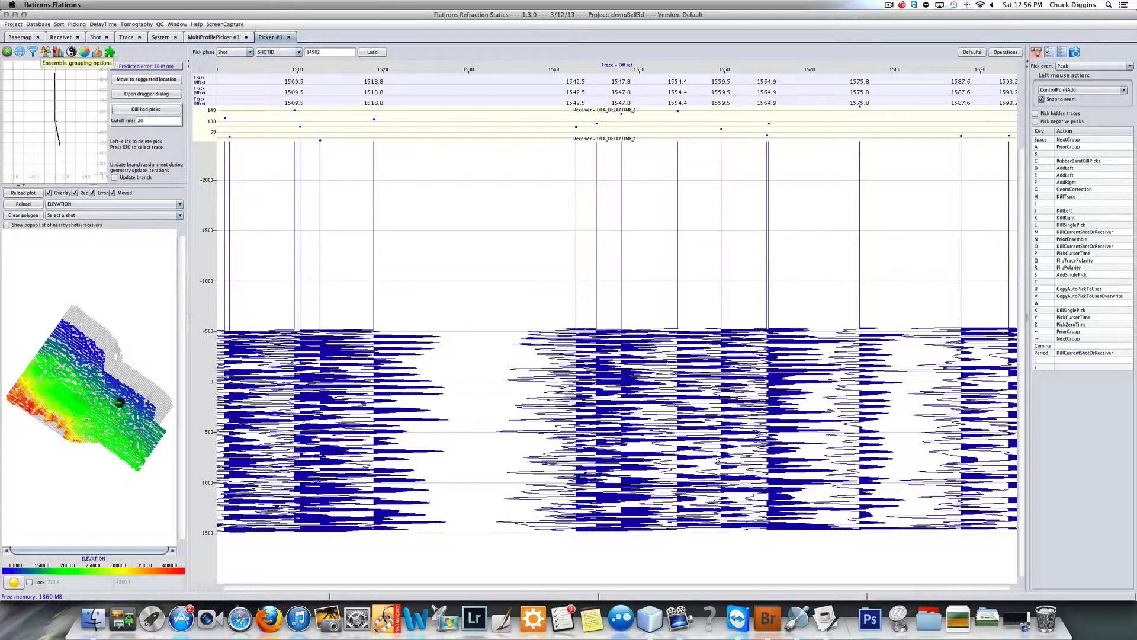
Change the trace-limiting header column to Azimuth and set the shot gather to display all traces
left_click(99, 55)
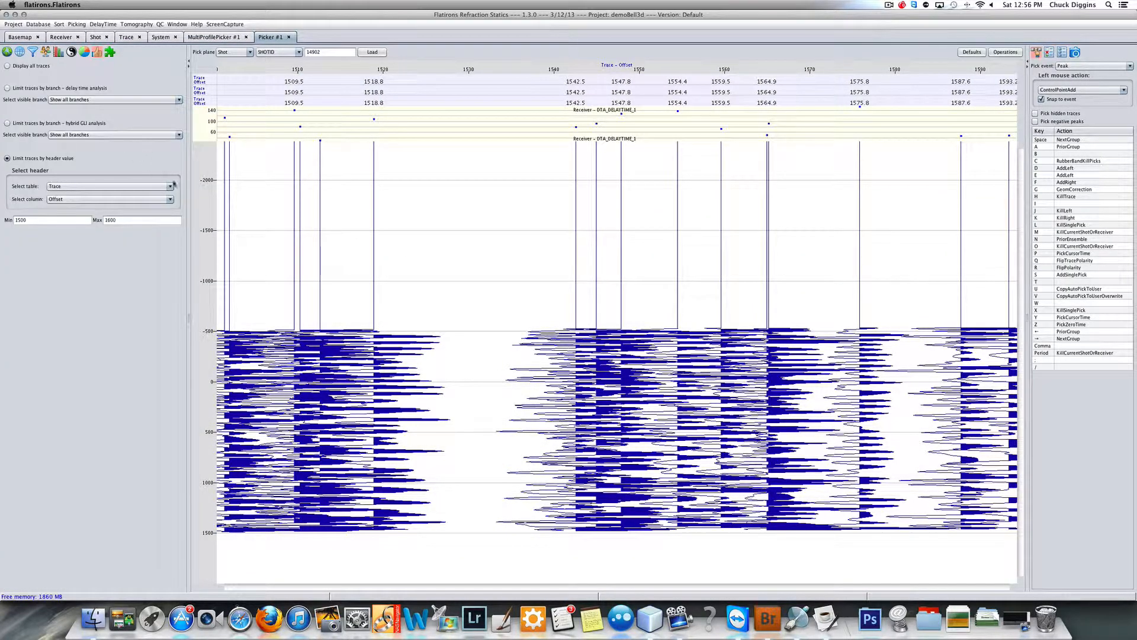
left_click(170, 199)
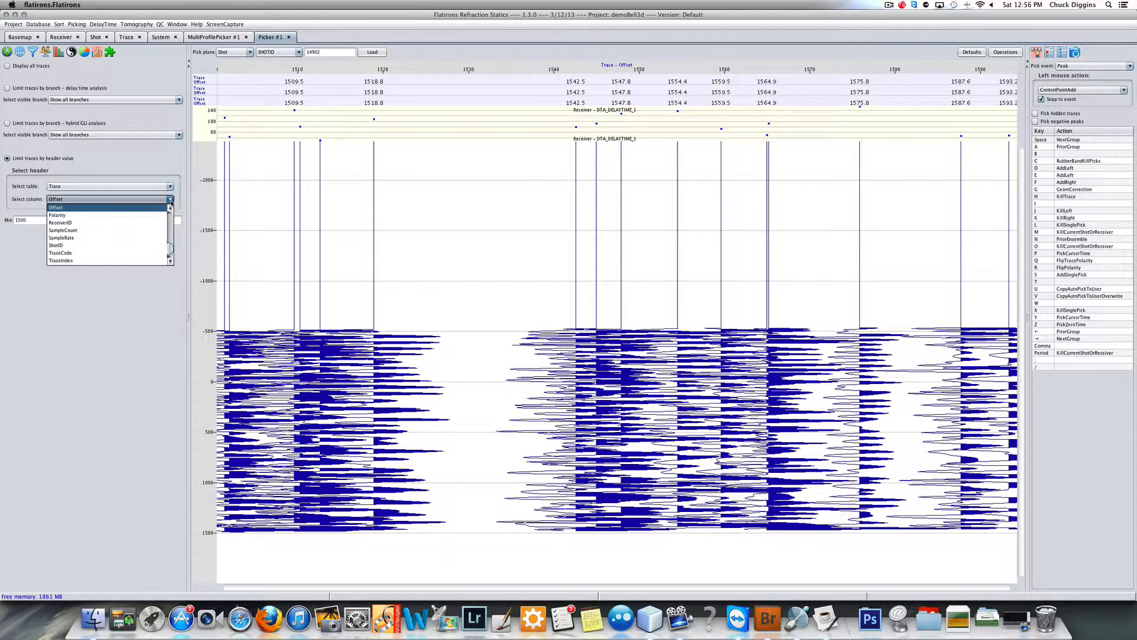
left_click_drag(170, 251, 170, 214)
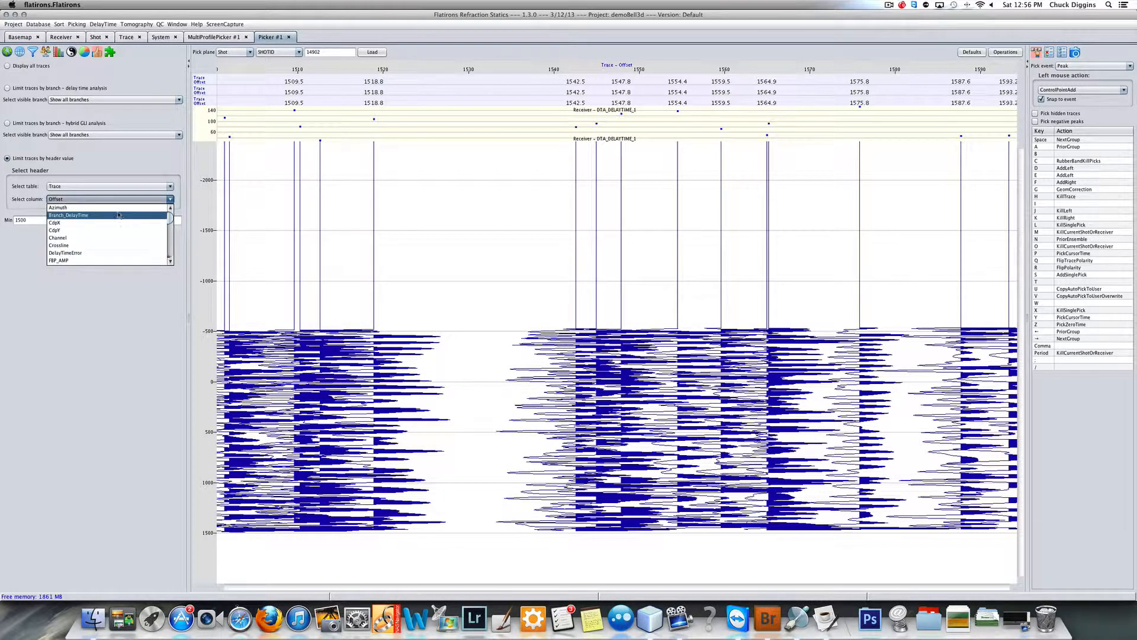
left_click(137, 217)
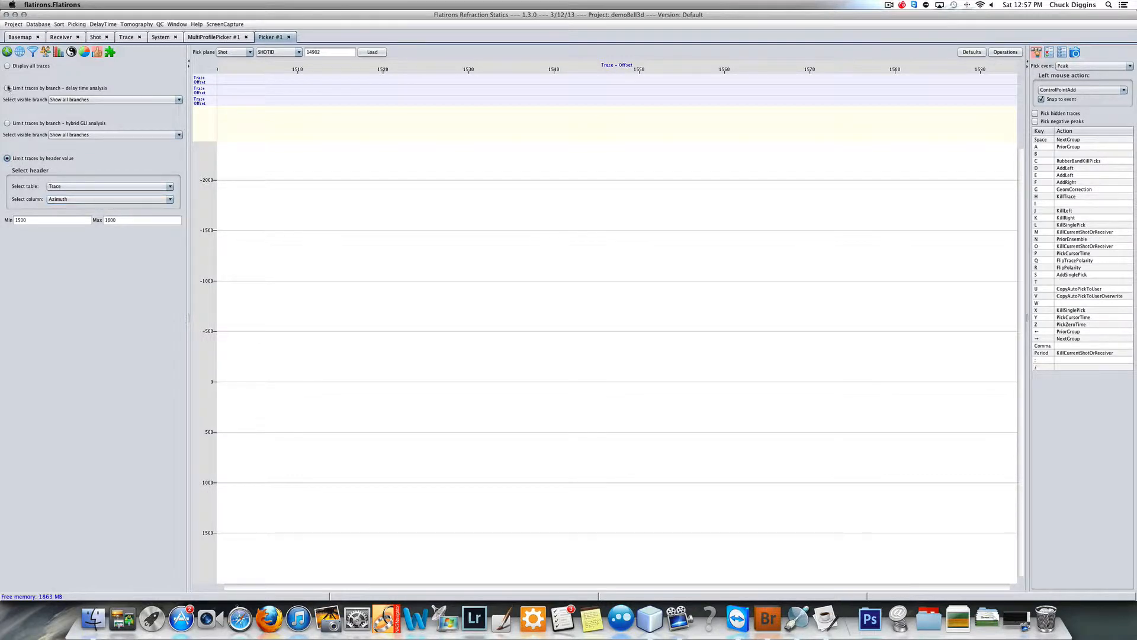
left_click(7, 65)
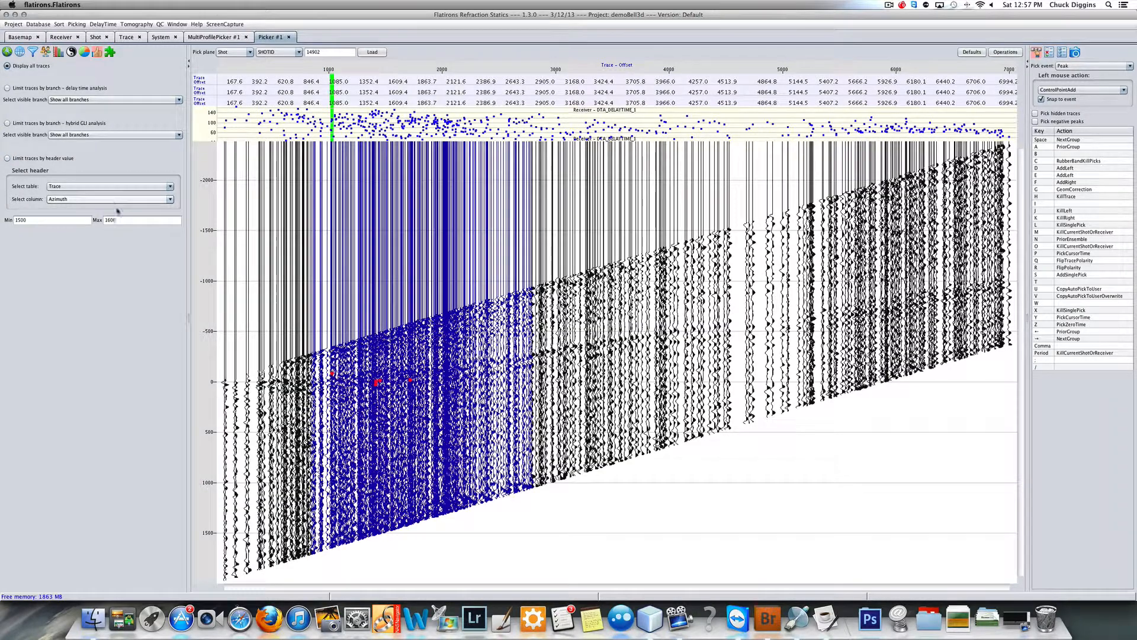
left_click(170, 199)
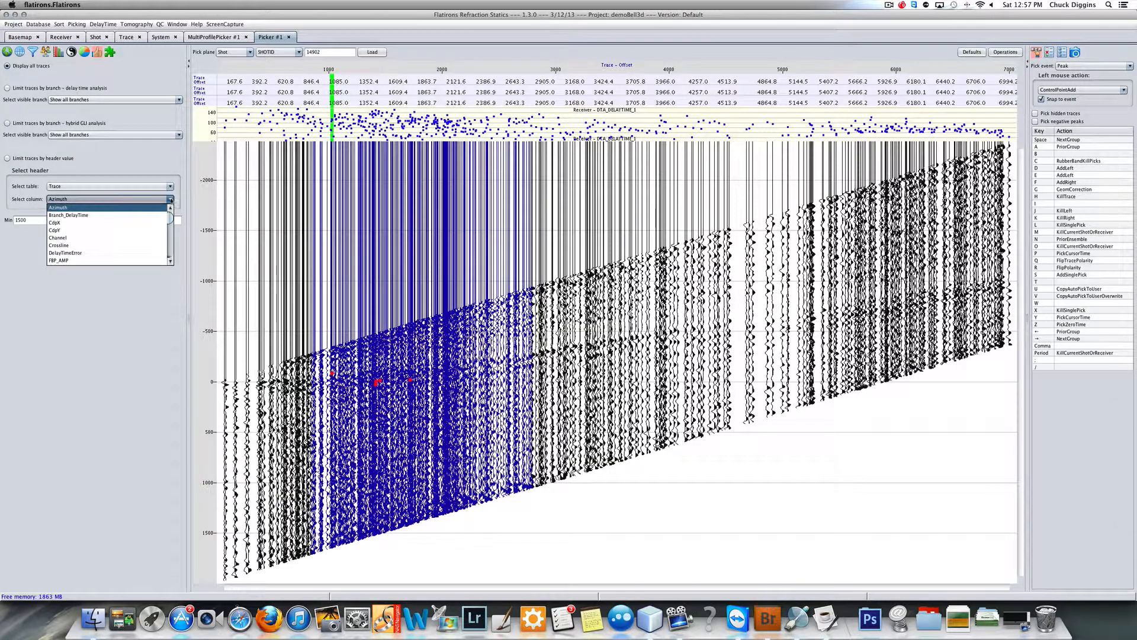
left_click(170, 199)
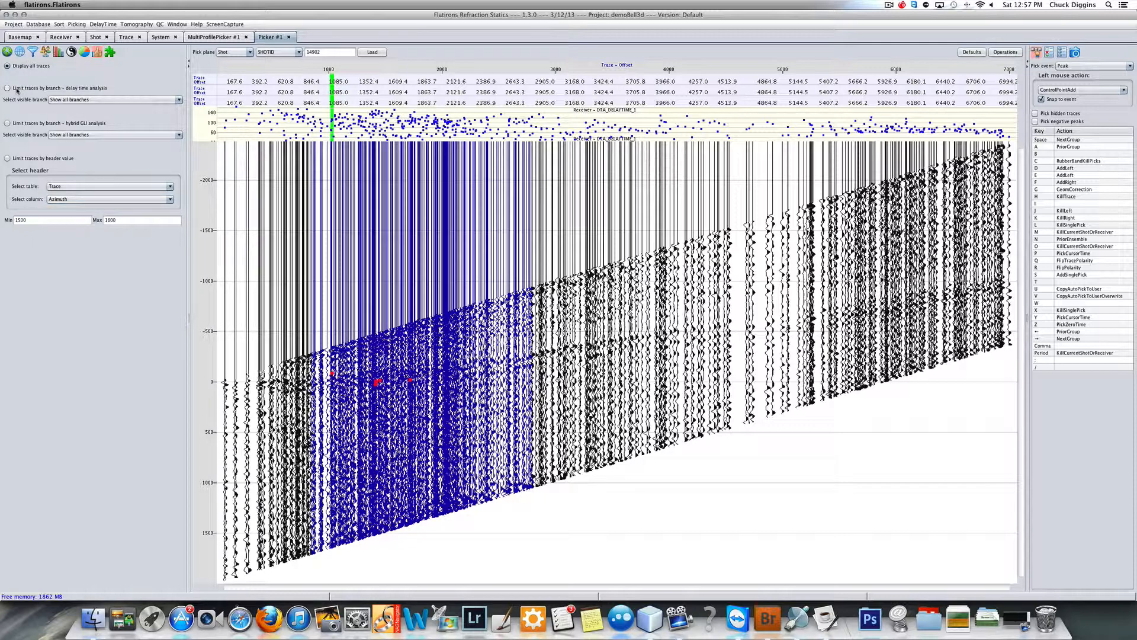
Sort the shot gather by receiver LINENUMBER and POINTNUMBER with evenly spaced traces
left_click(59, 53)
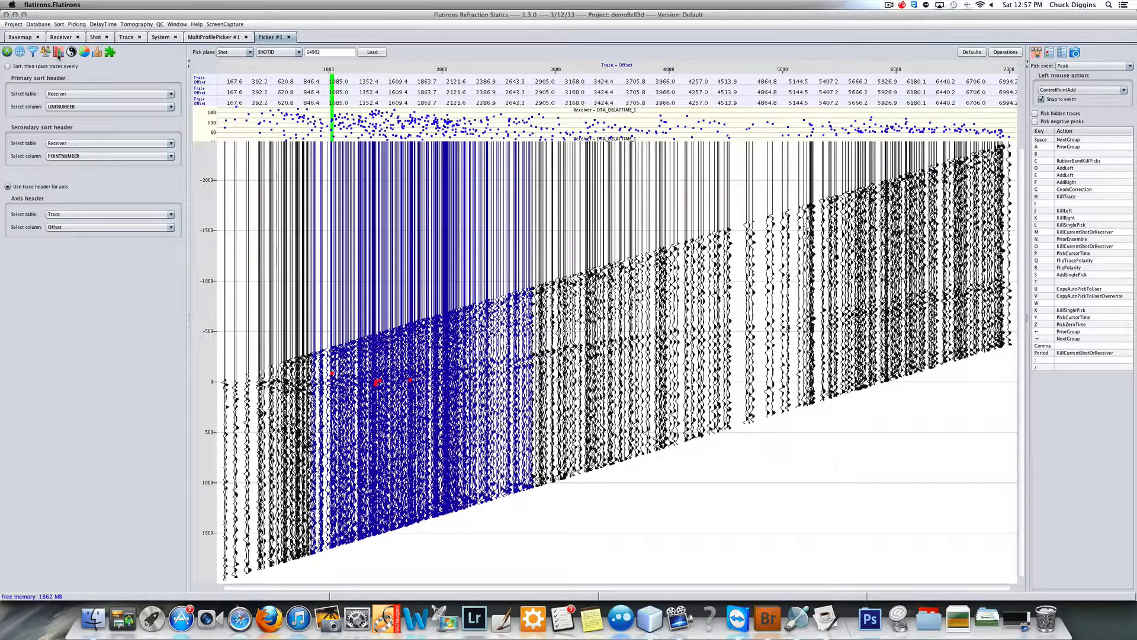
left_click(17, 68)
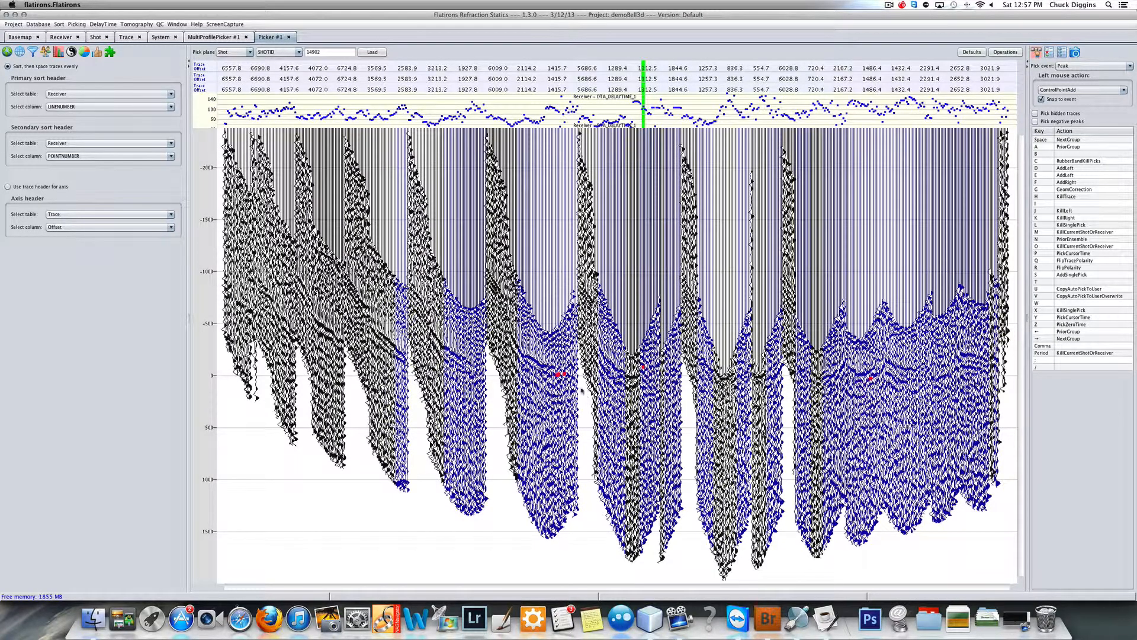
Pick the first breaks on two receiver-line segments of the shot gather and return to the multi-profile picker
left_click_drag(497, 316, 715, 414)
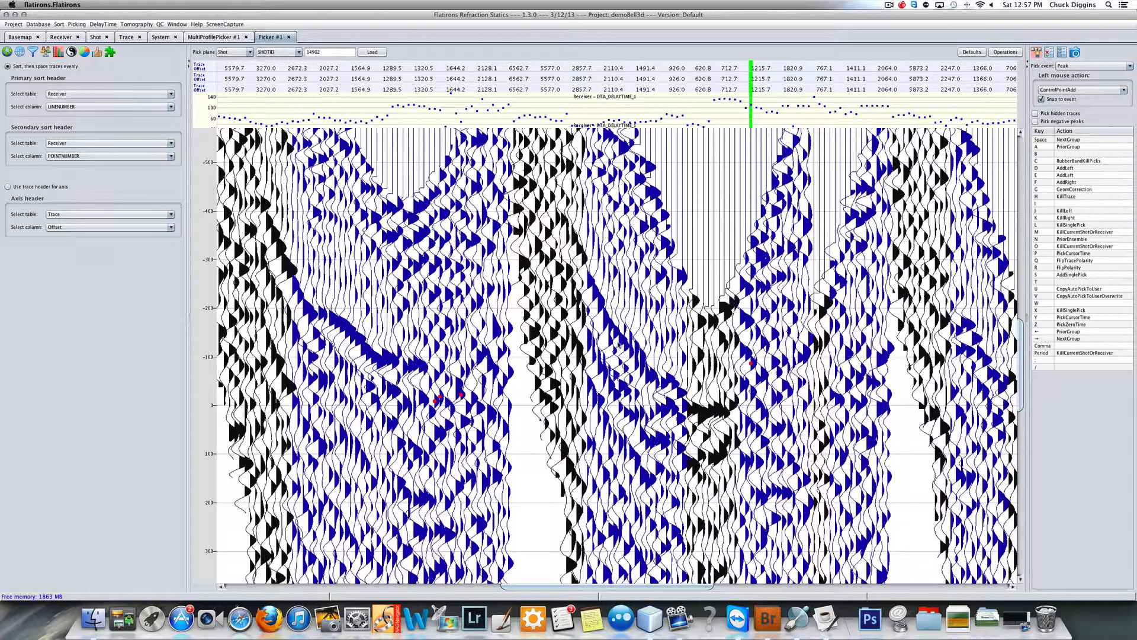
left_click_drag(601, 321, 685, 403)
left_click_drag(298, 303, 422, 370)
key("space")
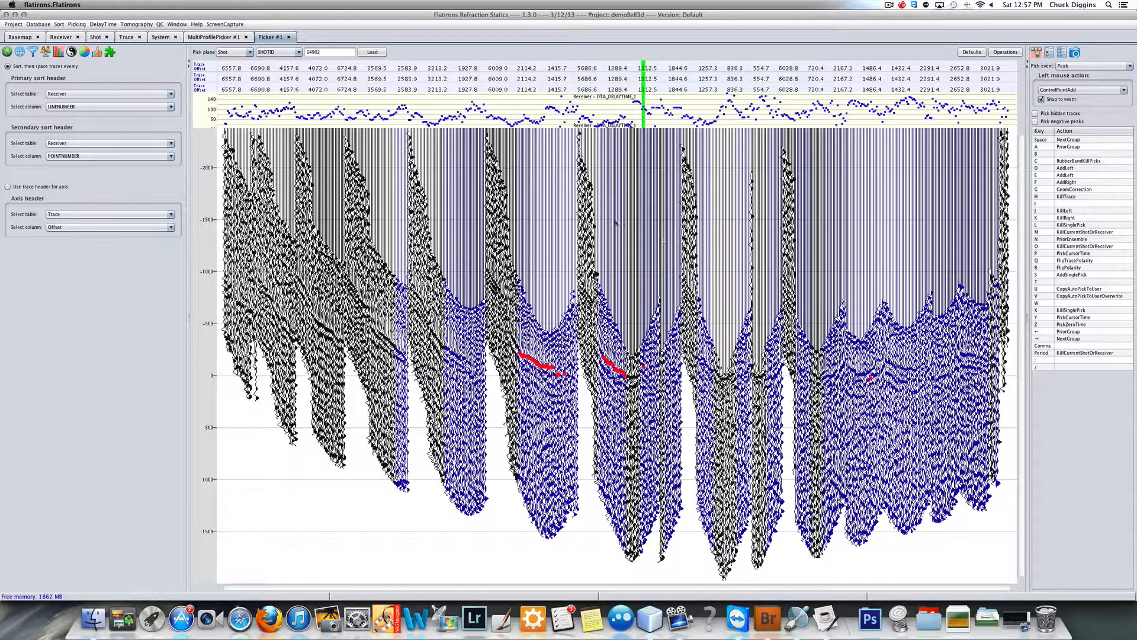
left_click(213, 36)
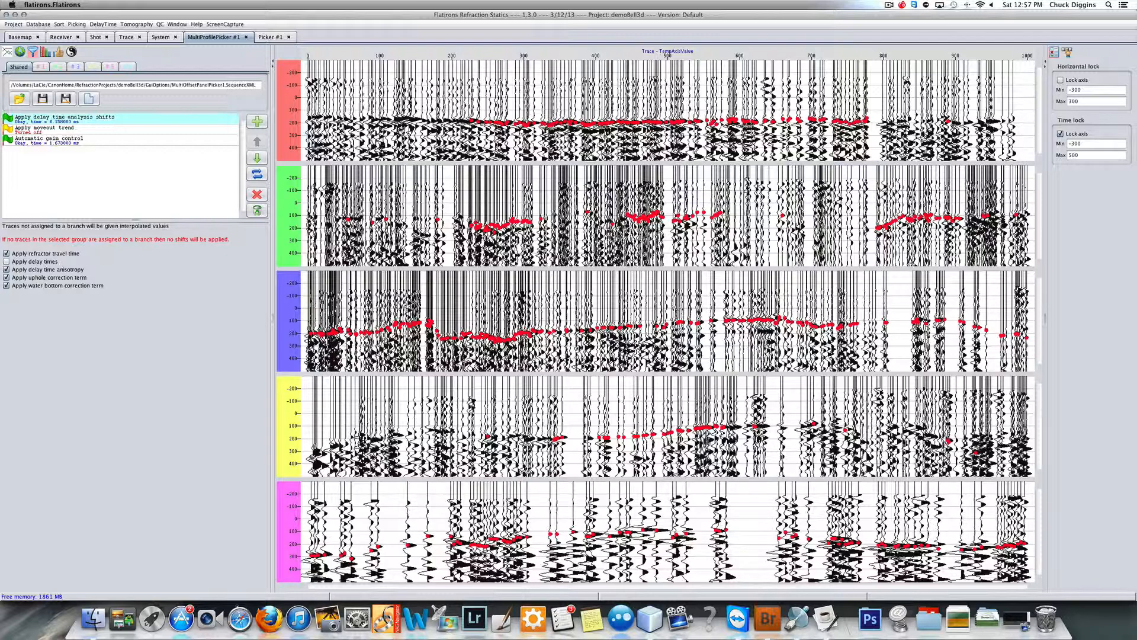
Return to the azimuth selection settings and rotate the trace azimuth direction until the acceptance wedges point nearly vertically
left_click_drag(401, 199, 471, 246)
left_click(522, 240)
left_click(21, 53)
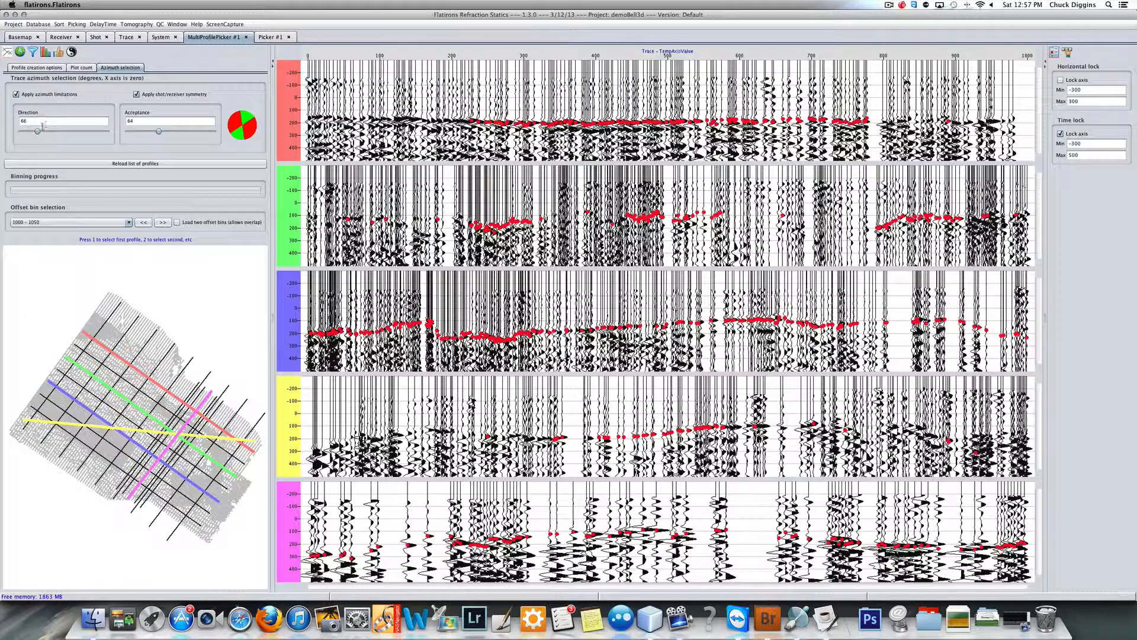
mouse_move(37, 132)
left_mouse_down()
mouse_move(53, 133)
mouse_move(43, 133)
left_mouse_up()
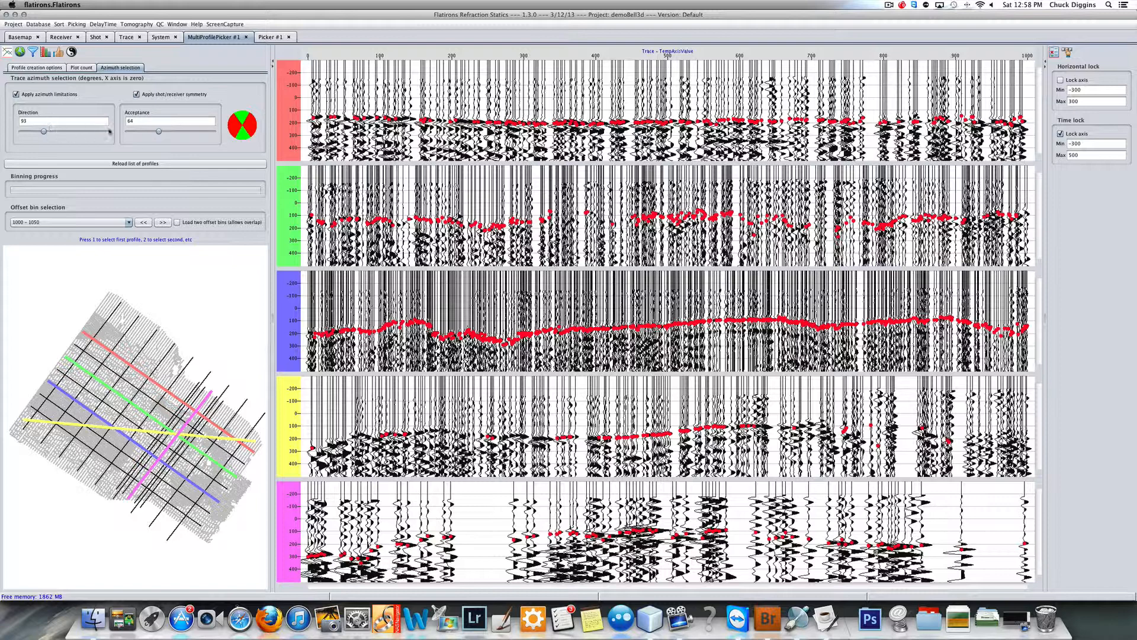
Turn off shot/receiver symmetry for the azimuth limits and set the acceptance to 76 and the direction to 115 degrees
left_click(136, 95)
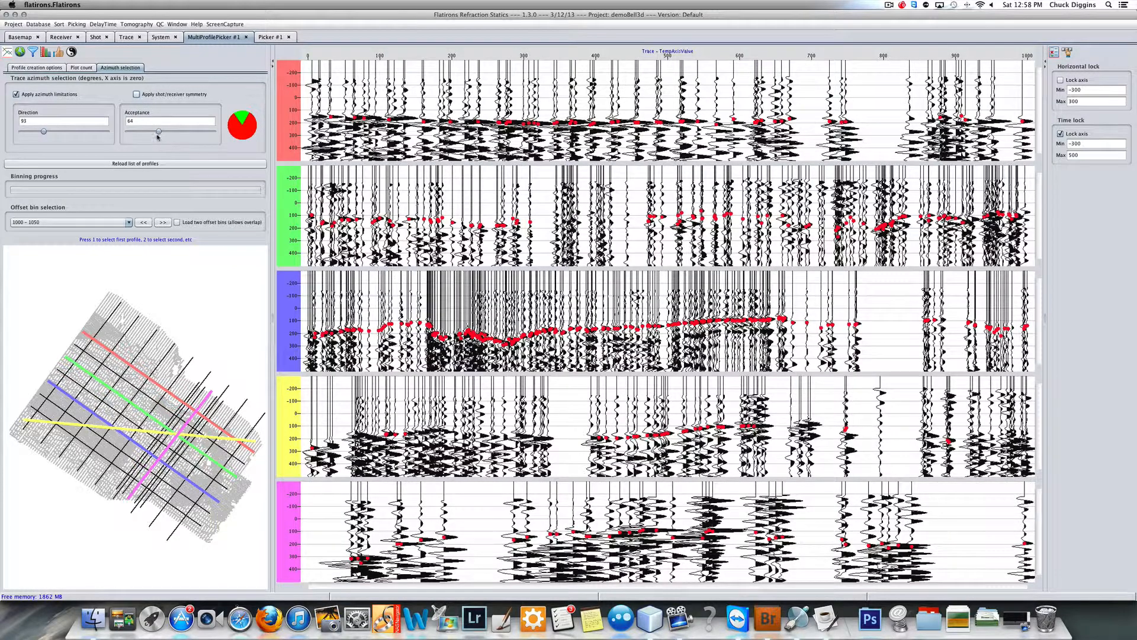
left_click_drag(158, 132, 164, 131)
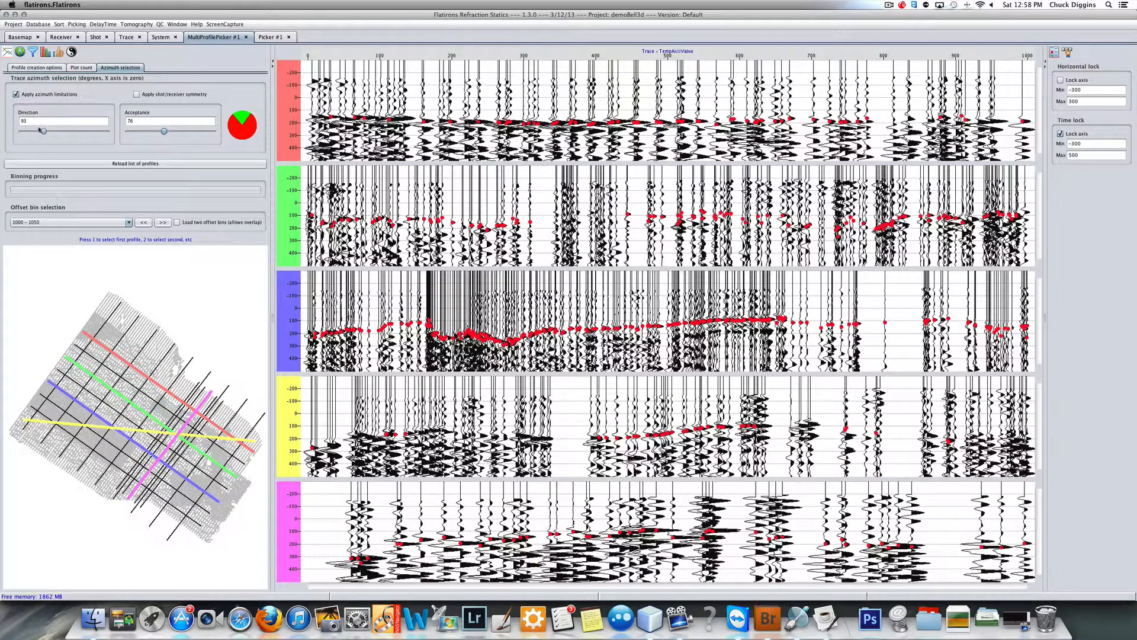
left_click_drag(41, 130, 50, 133)
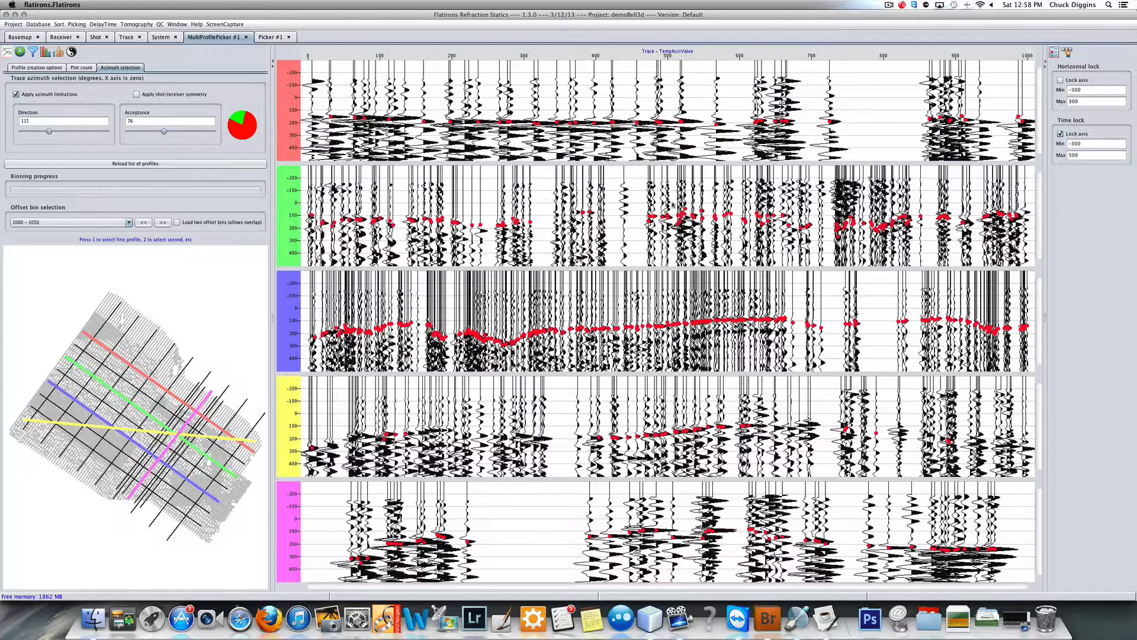
Examine the first-break picks on the green profile around trace 524 at close range and return to the full profile extent
left_click_drag(655, 197, 746, 240)
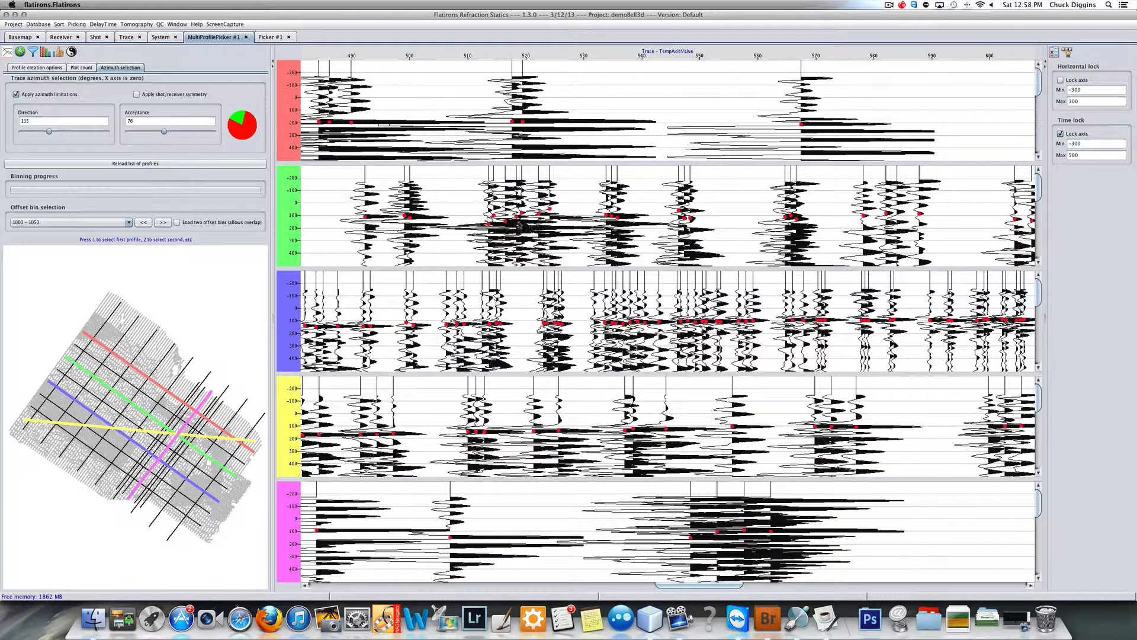
left_click_drag(511, 178, 611, 249)
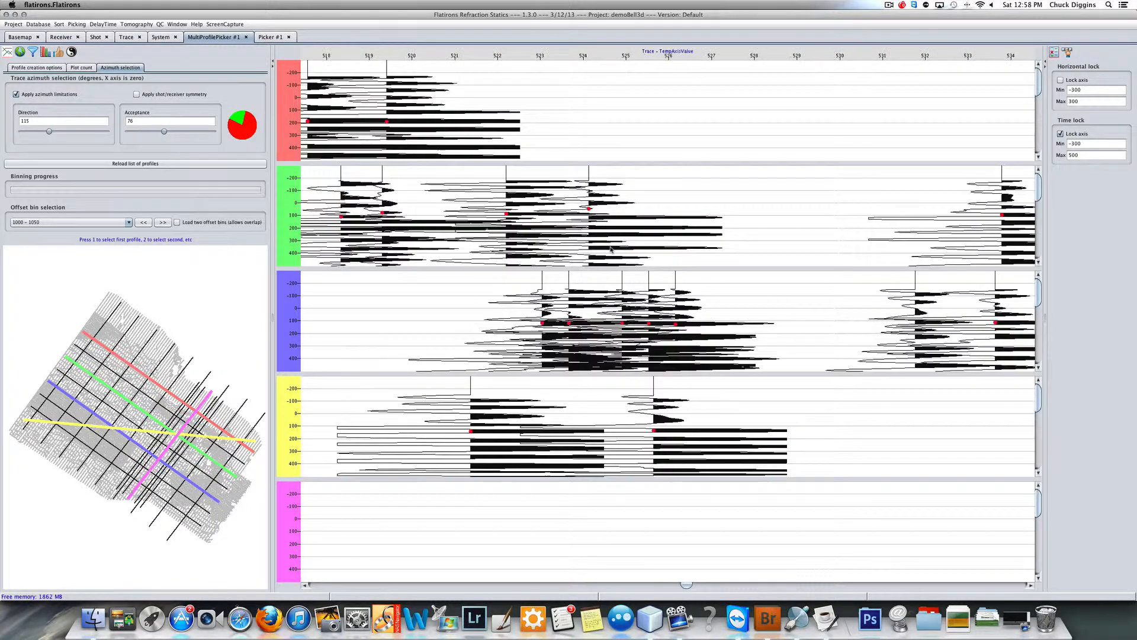
left_click(587, 219)
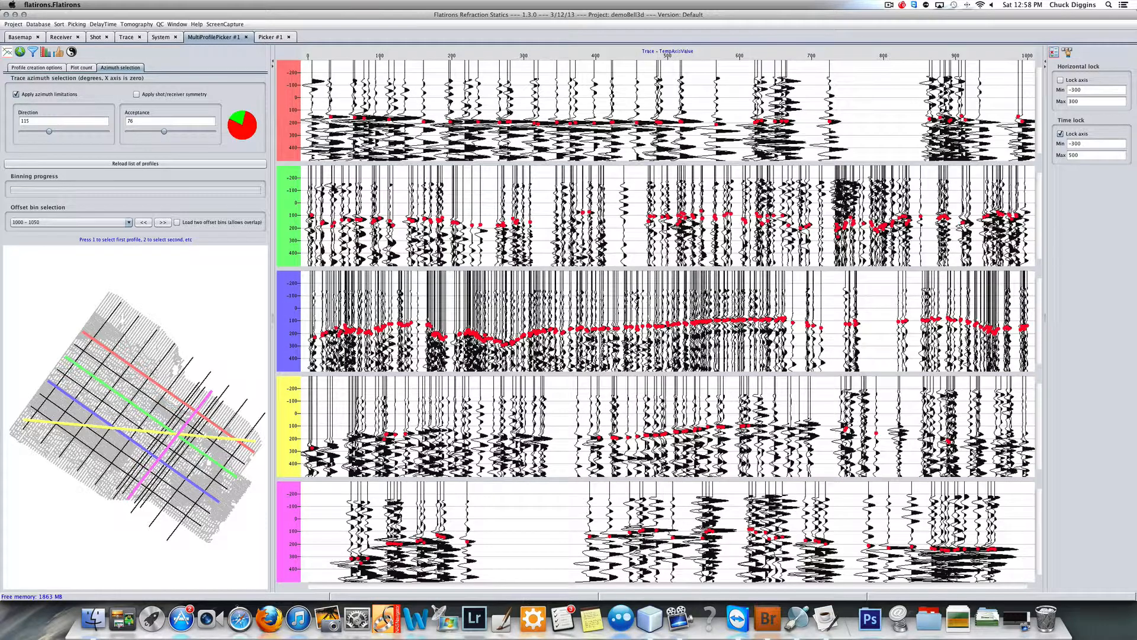